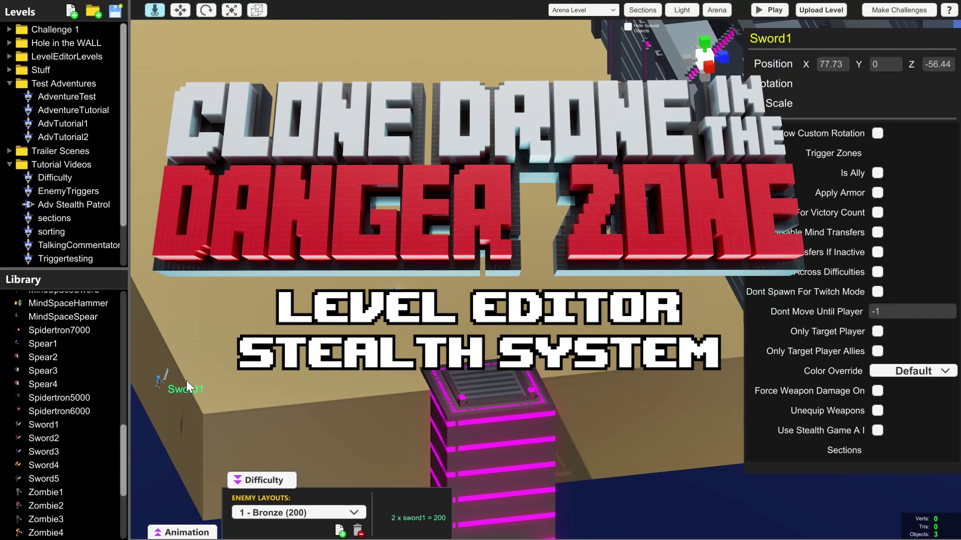
- Add a Sword2 enemy and a Sword3 enemy to the arena floor beyond the two Sword1 enemies
click(44, 438)
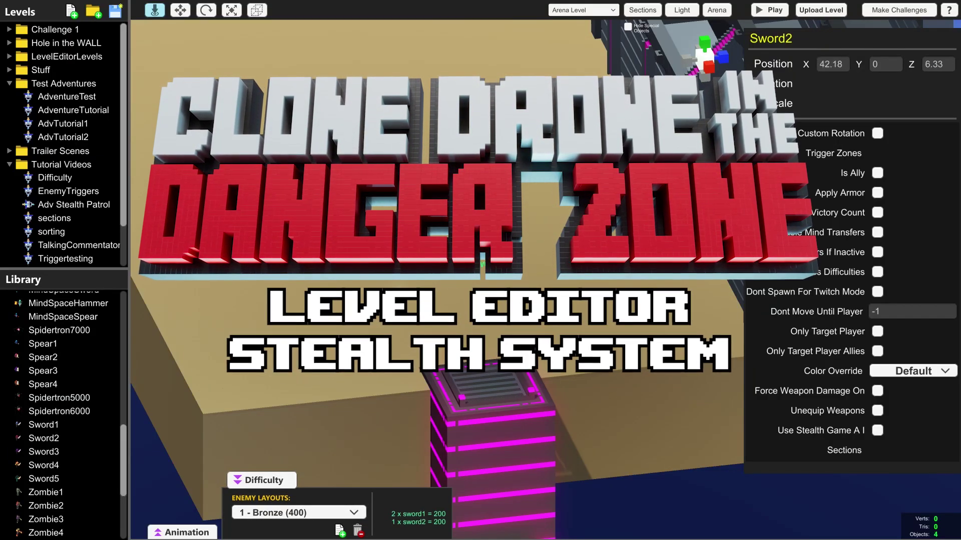
drag(471, 271, 479, 234)
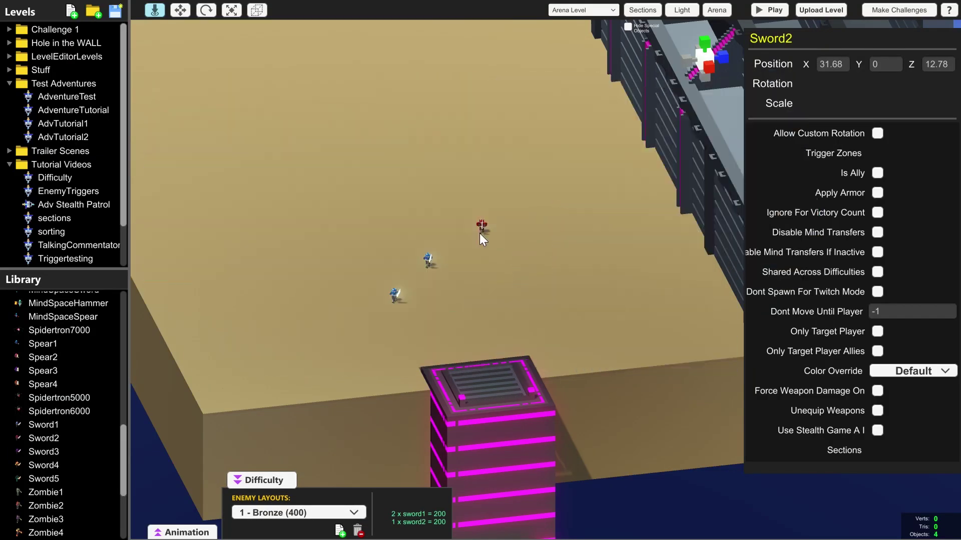
click(53, 454)
- Enable Use Stealth Game AI on the Sword1 enemy nearest the lift
click(367, 360)
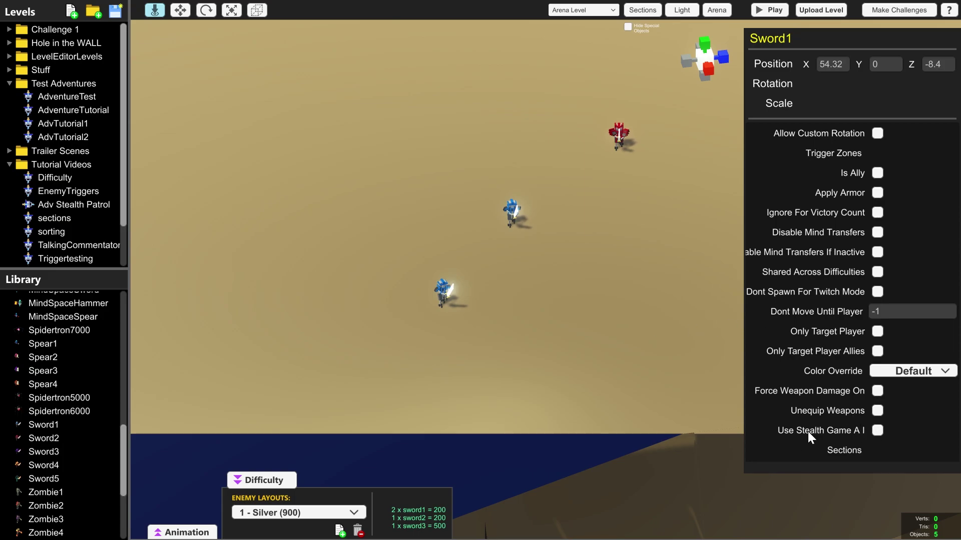
click(877, 431)
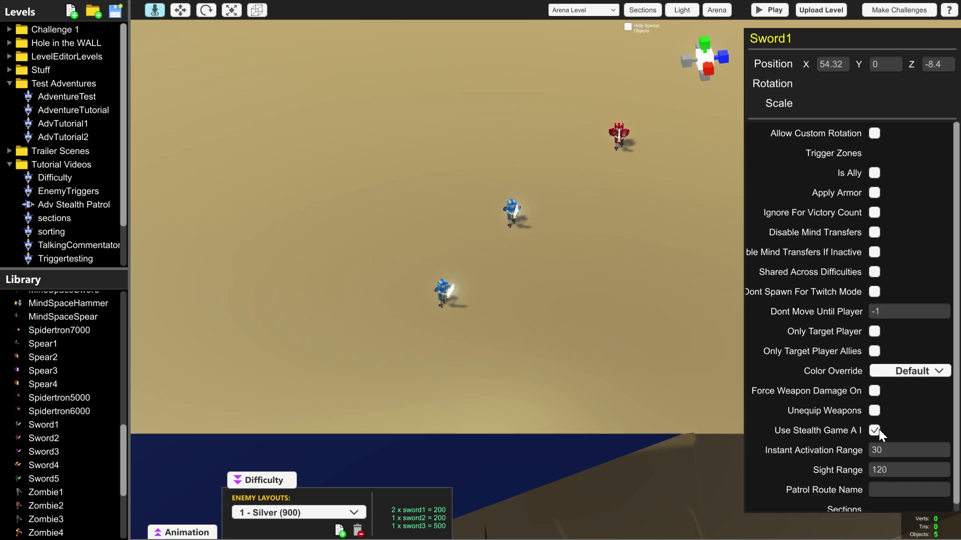
scroll(854, 430, down, 1)
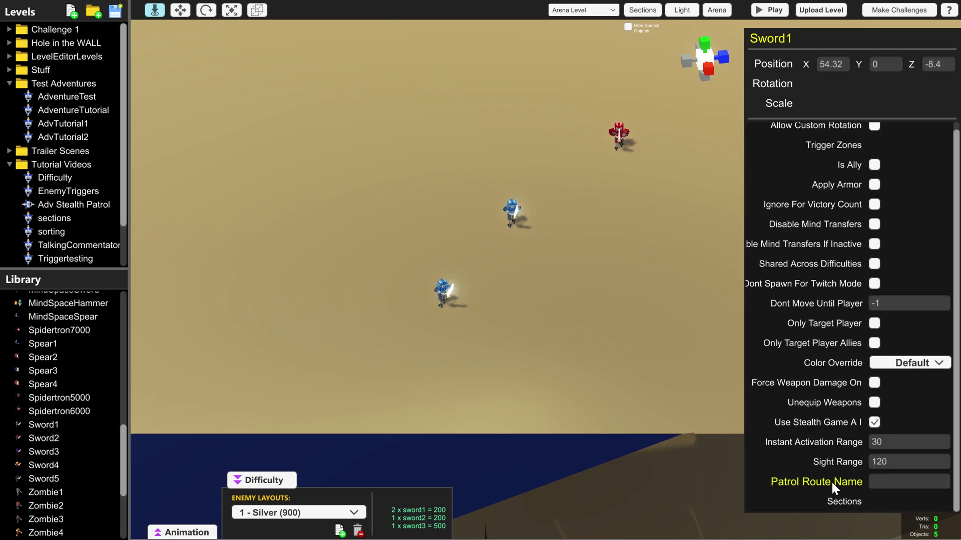
scroll(828, 441, down, 2)
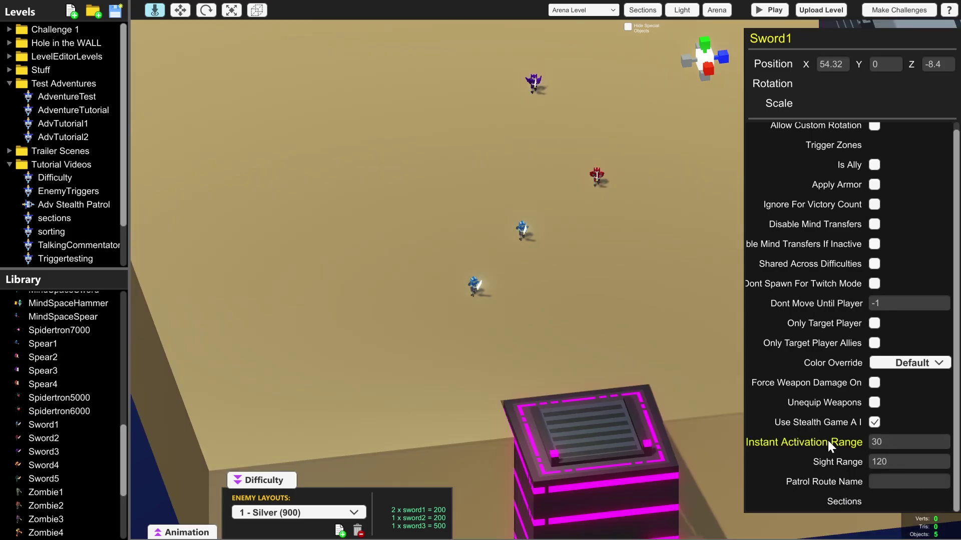
middle_drag(485, 335, 550, 383)
scroll(550, 384, up, 2)
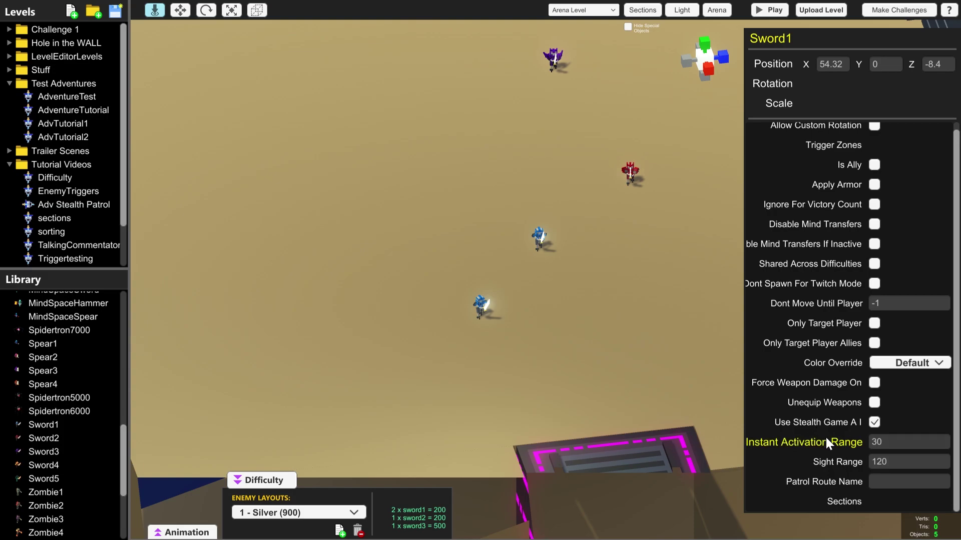
- Reduce the stealth Sword1's Instant Activation Range to about 15.14
drag(835, 438, 733, 445)
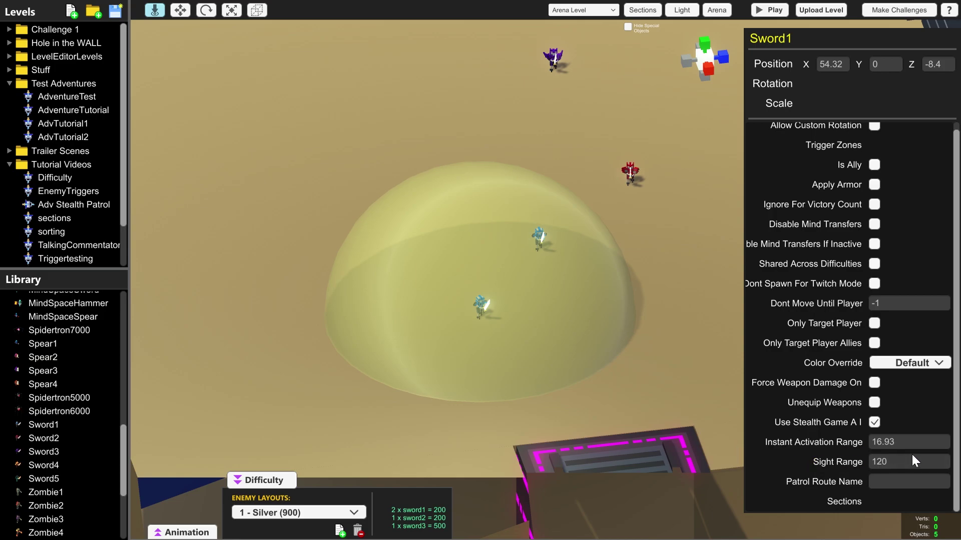
click(903, 443)
click(909, 440)
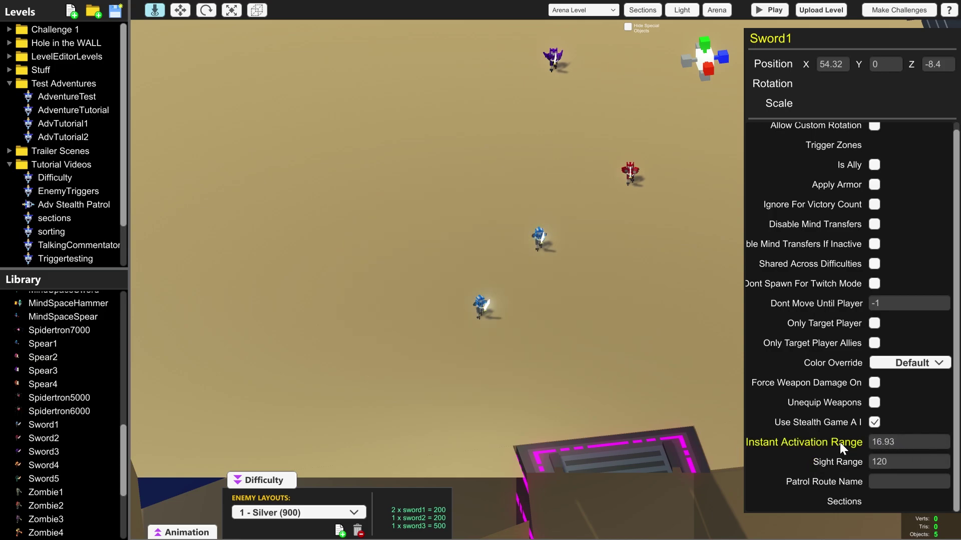
drag(840, 442, 678, 439)
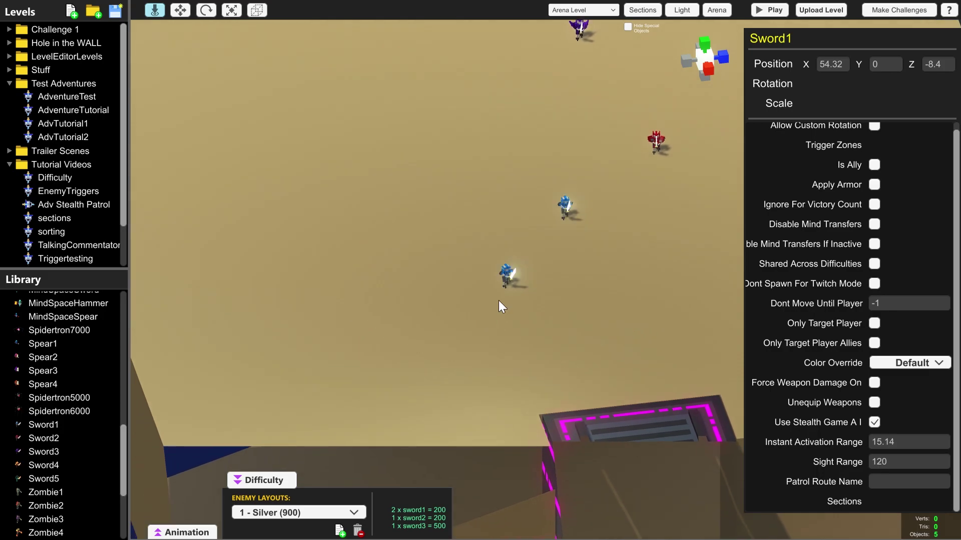
- Vary the stealth Sword1's Instant Activation Range and leave it at about 23.48
drag(835, 440, 601, 493)
scroll(545, 382, down, 5)
scroll(544, 381, down, 4)
middle_drag(545, 382, 513, 426)
drag(777, 435, 959, 451)
drag(856, 443, 958, 445)
drag(960, 3, 394, 79)
drag(578, 119, 538, 220)
drag(951, 443, 816, 442)
drag(539, 118, 526, 119)
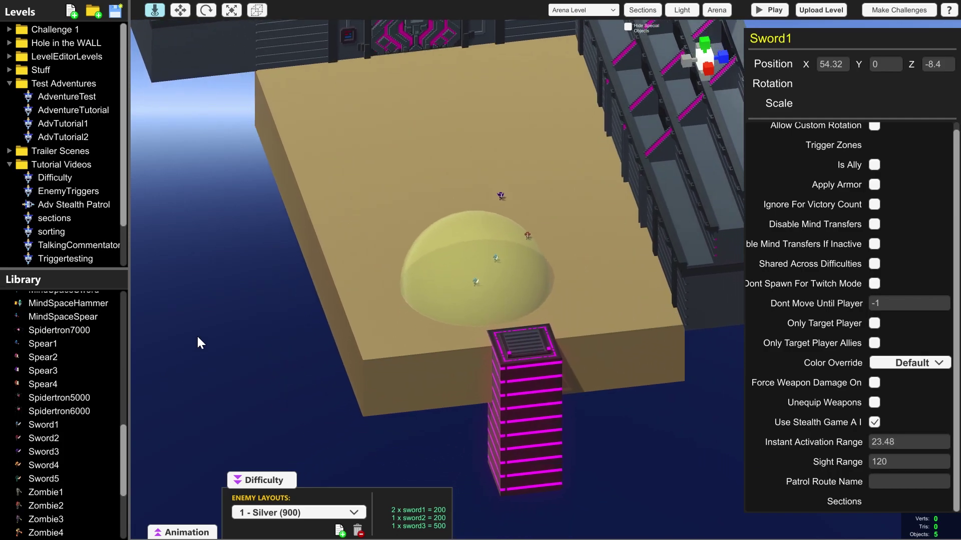
- Raise the stealth Sword1's Instant Activation Range to about 25.76
scroll(436, 258, up, 5)
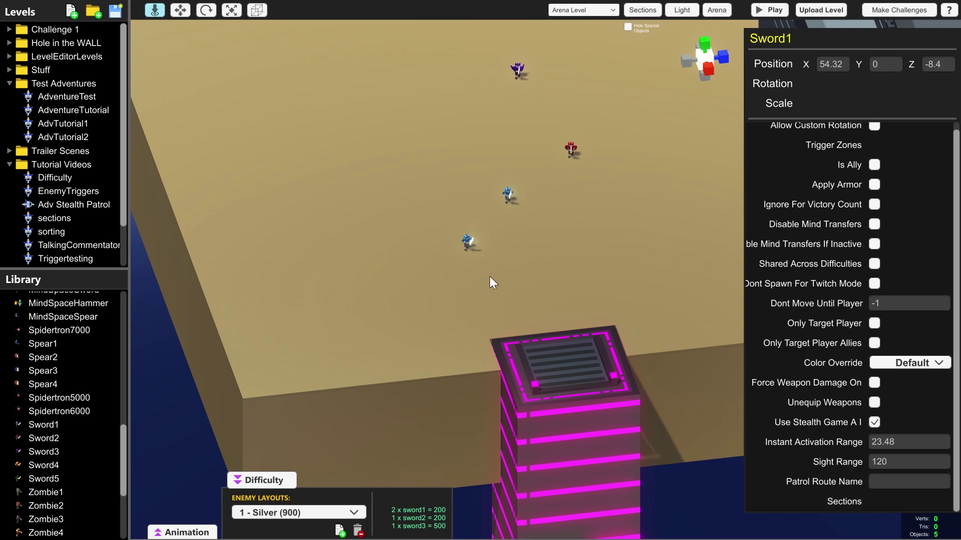
scroll(451, 300, up, 2)
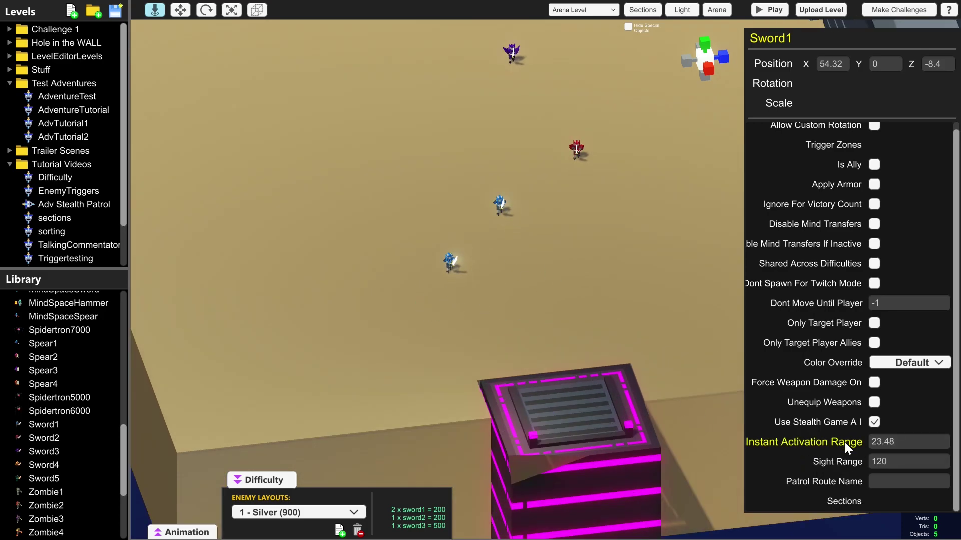
drag(844, 442, 738, 466)
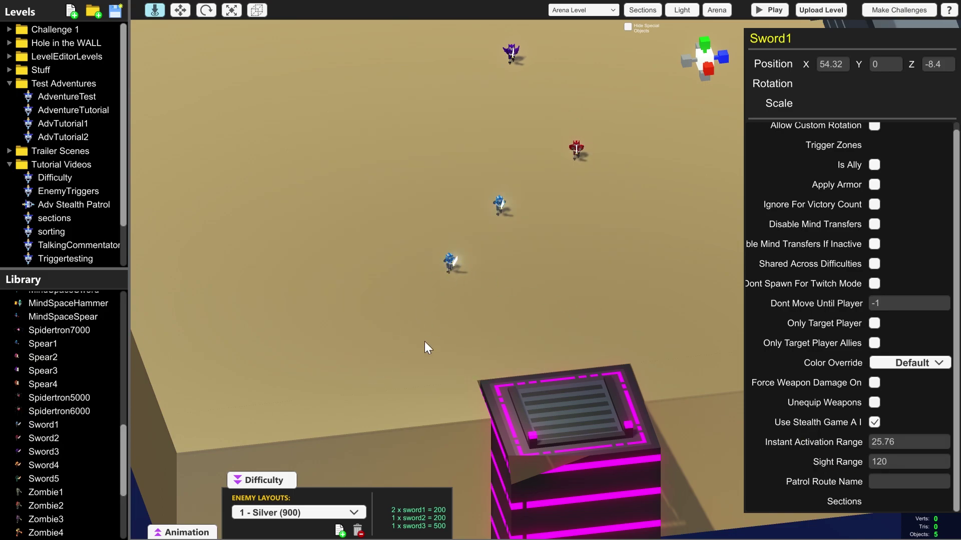
- Lower the stealth Sword1's Instant Activation Range to about 9.29
scroll(447, 258, up, 3)
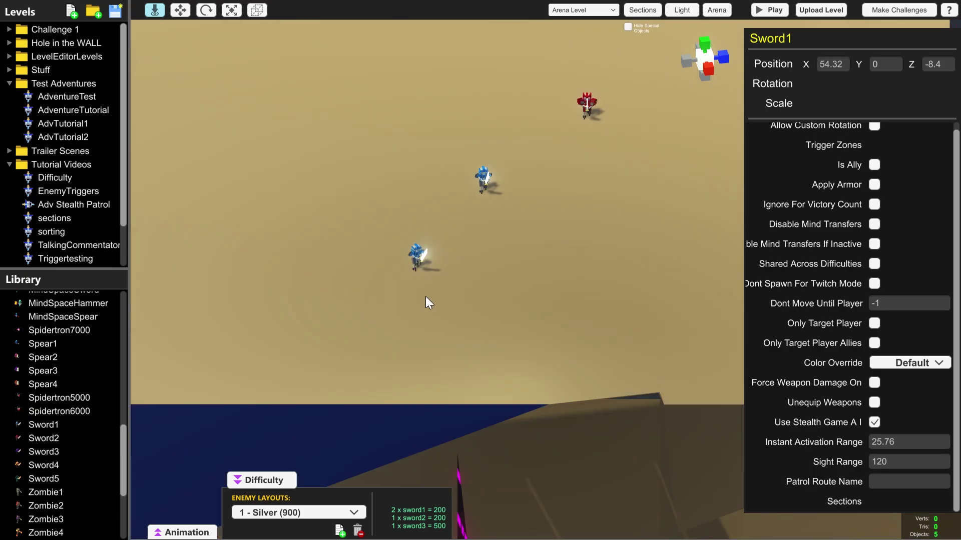
alt+right_drag(426, 296, 540, 353)
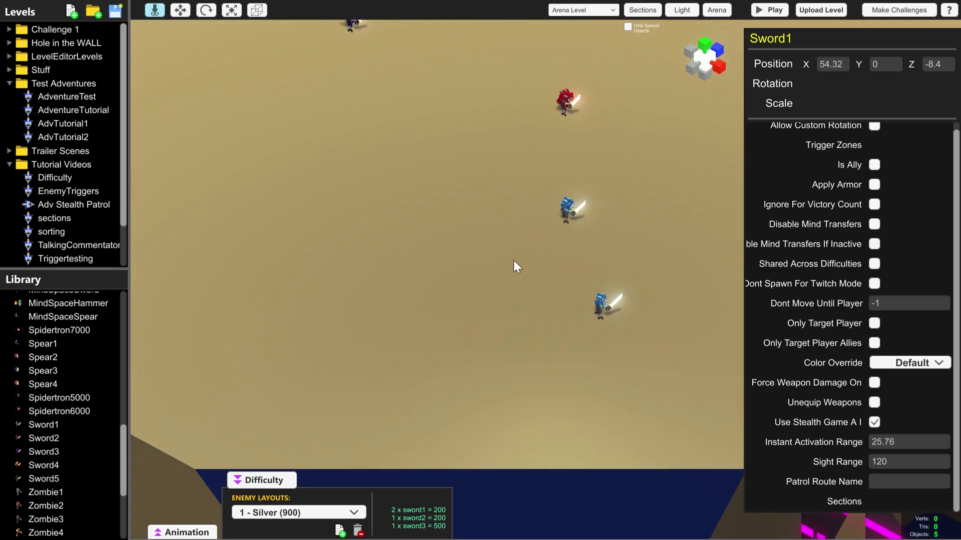
drag(821, 443, 0, 418)
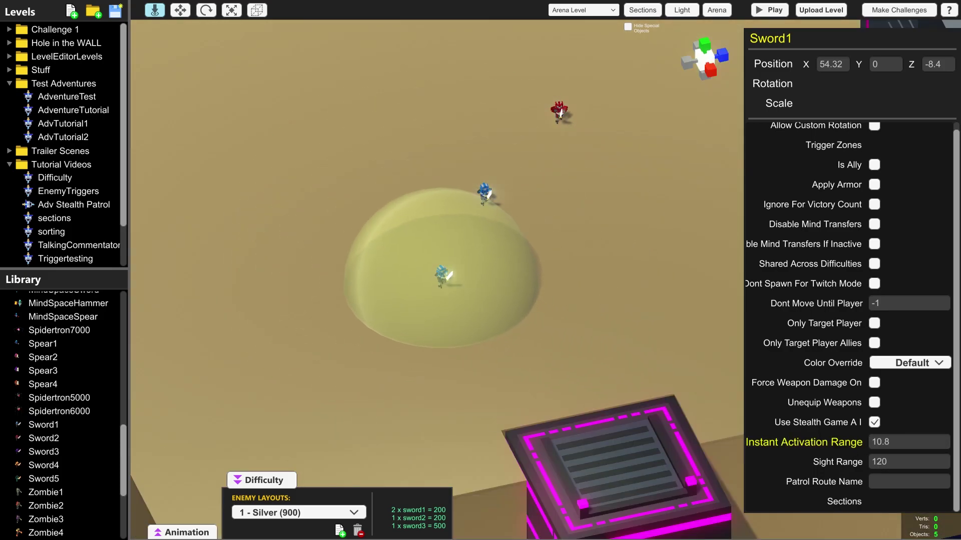
drag(771, 443, 769, 443)
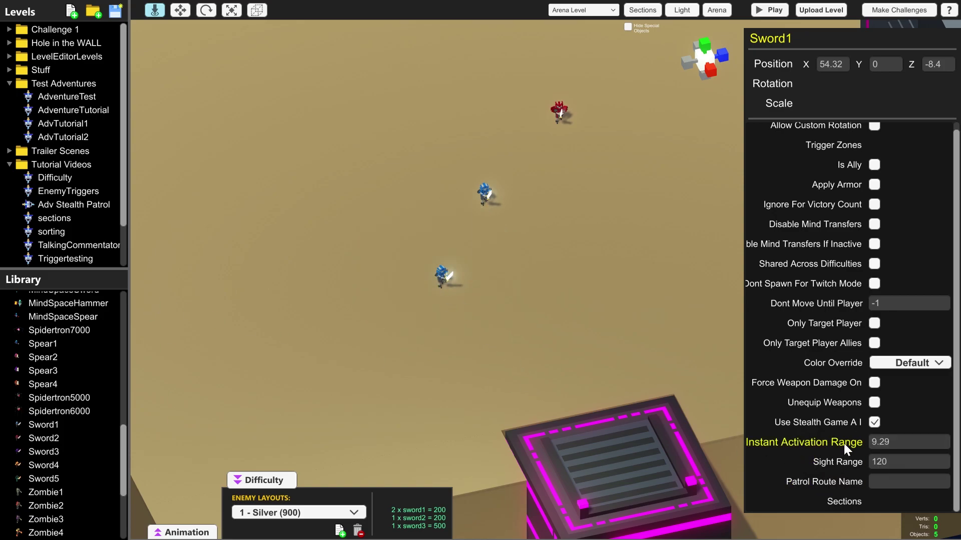
- Adjust the stealth Sword1's Sight Range to about 134.61
mouse_move(809, 462)
mouse_down()
mouse_move(873, 465)
mouse_move(820, 465)
mouse_up()
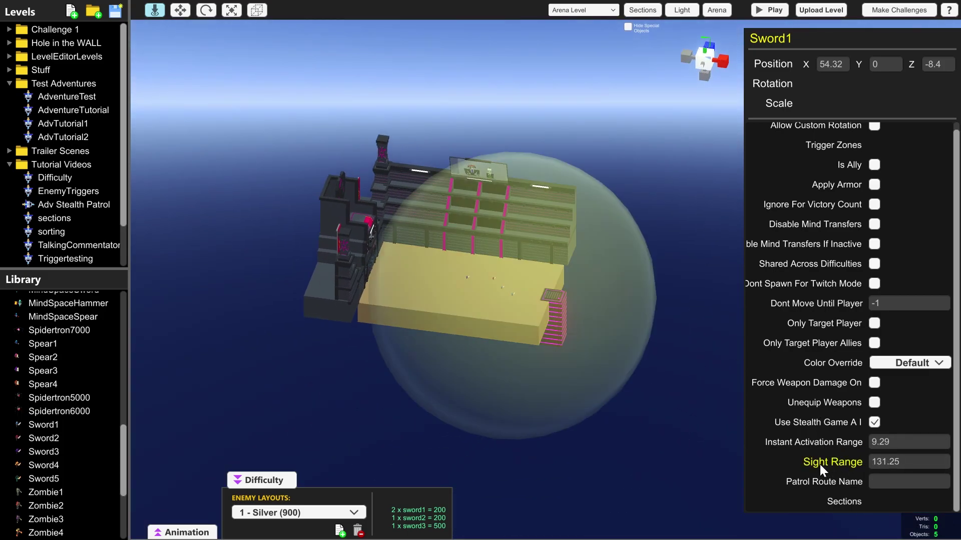
drag(941, 488, 926, 483)
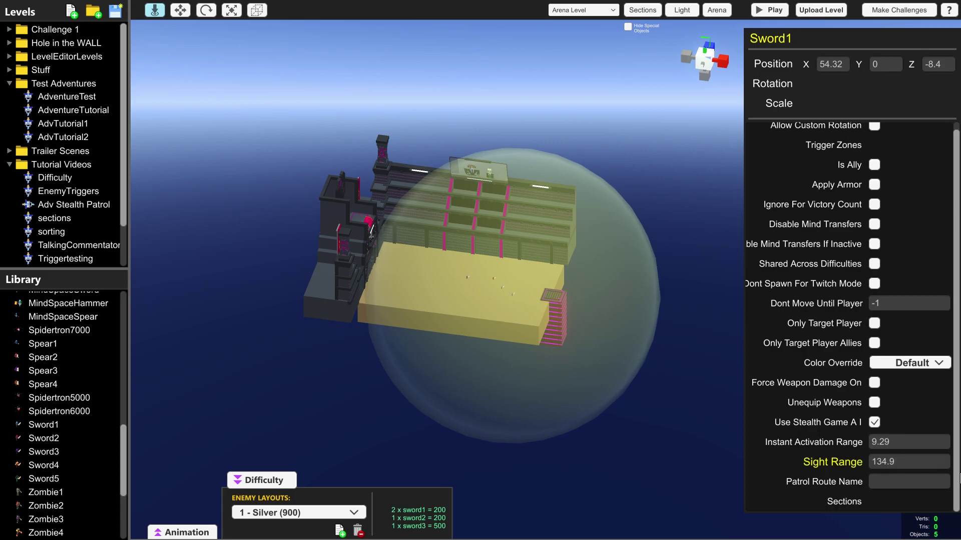
drag(959, 478, 816, 474)
drag(960, 513, 829, 460)
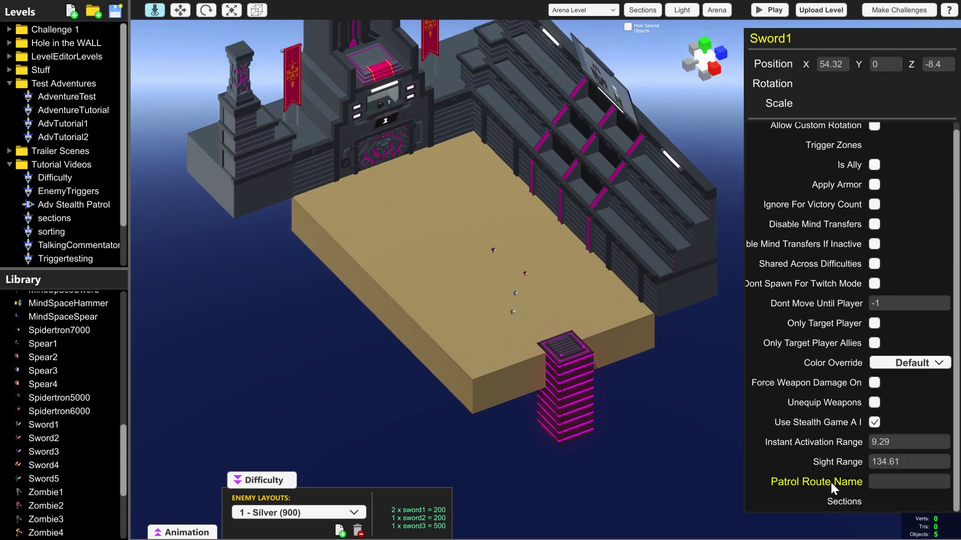
- Reduce the stealth Sword1's Sight Range to about 130
middle_drag(547, 390, 526, 393)
scroll(494, 368, up, 5)
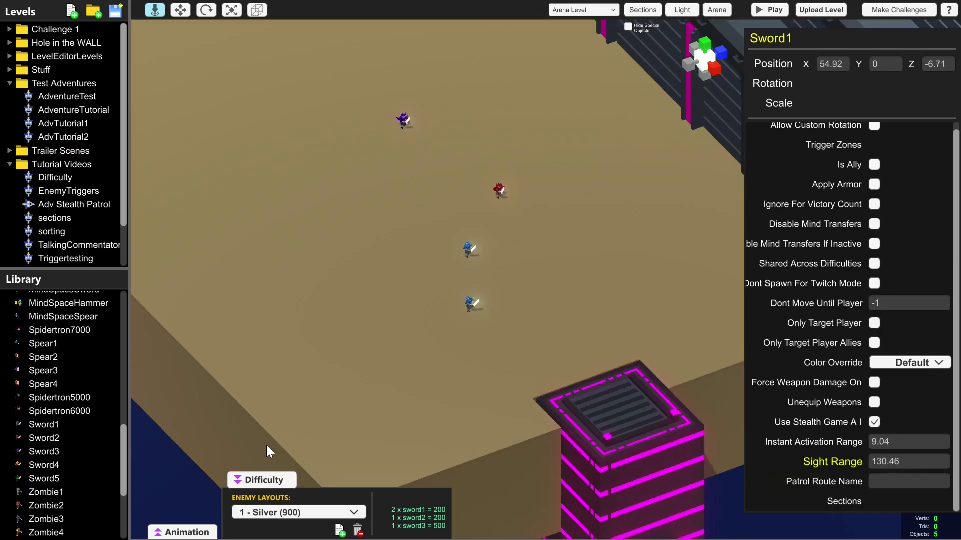
drag(837, 461, 763, 463)
- Select the second Sword1 to check its stealth setting, and start a playtest of the level
click(448, 249)
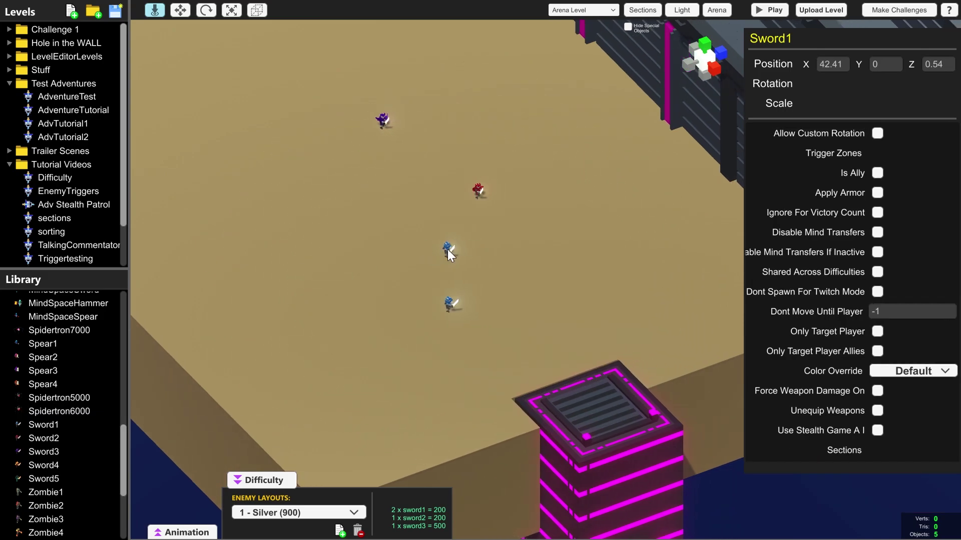
drag(460, 239, 455, 241)
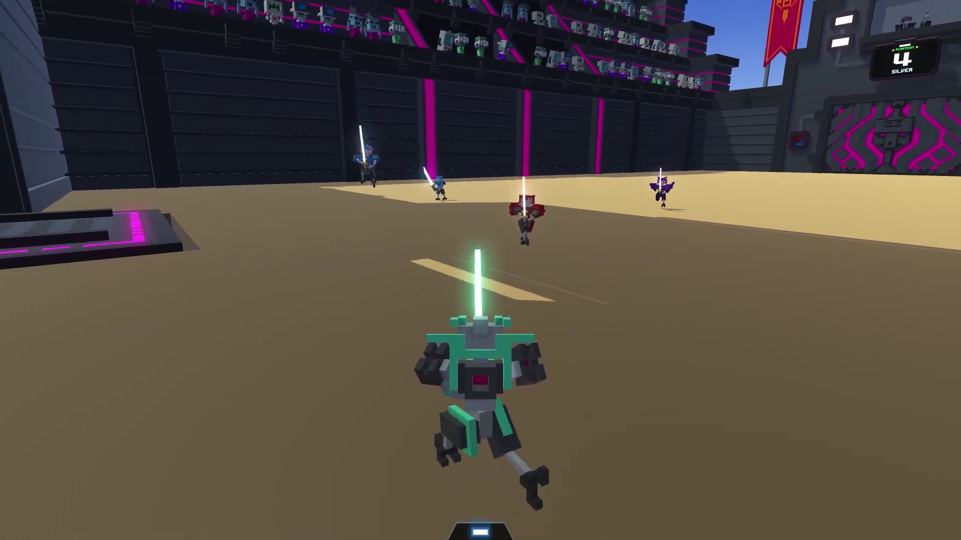
click(481, 270)
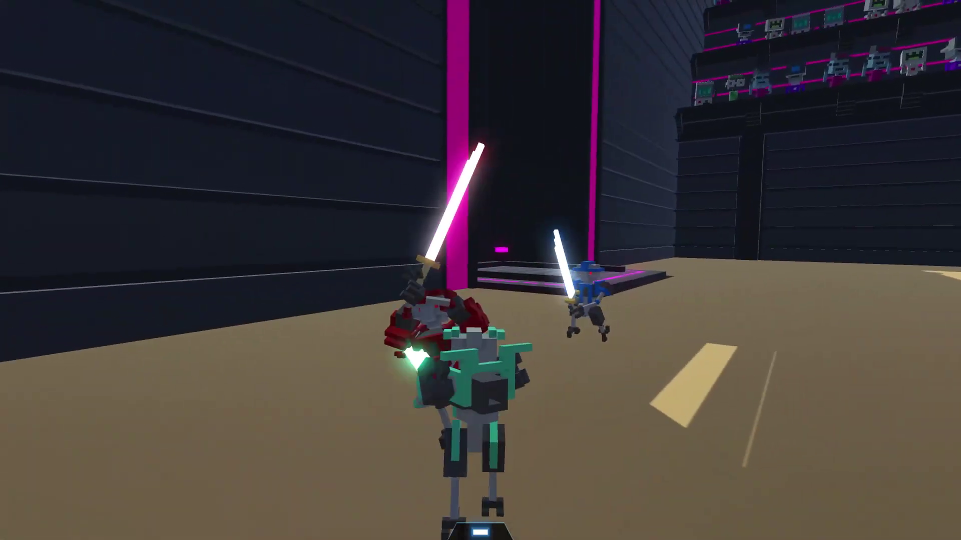
click(480, 271)
click(481, 270)
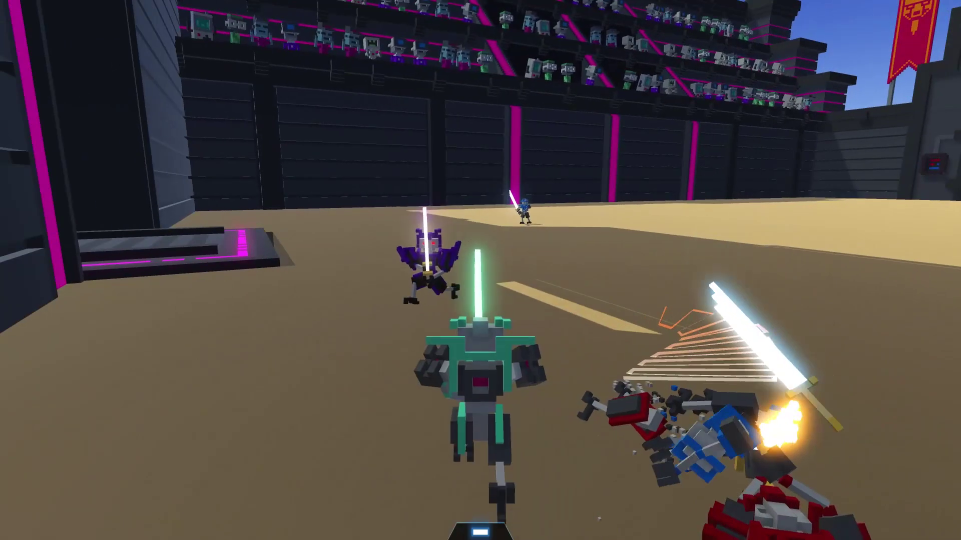
click(480, 271)
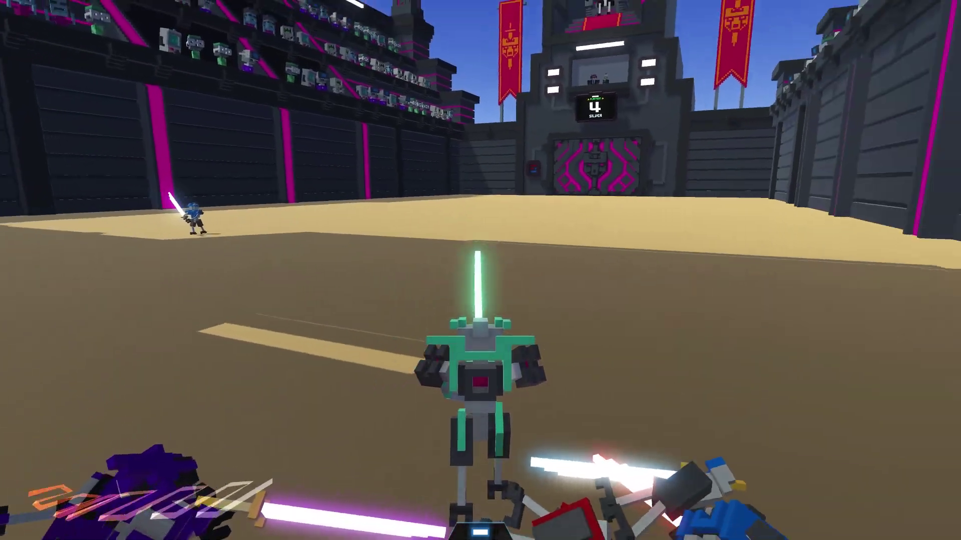
key(w)
key(d)
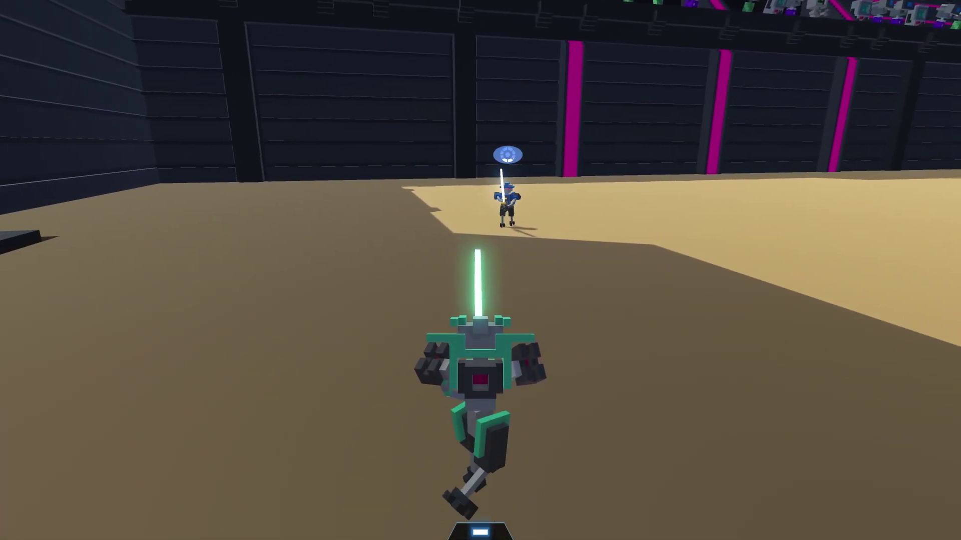
key(s)
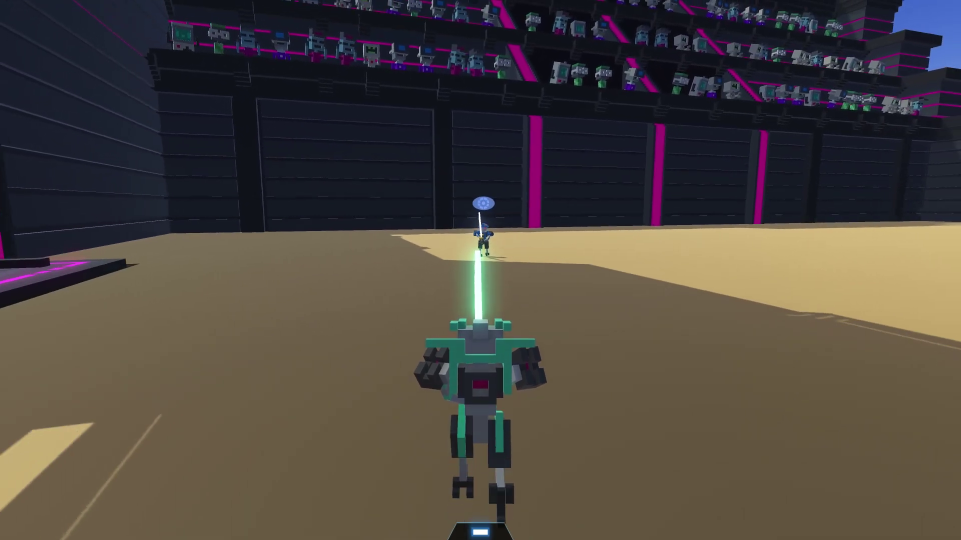
key(w)
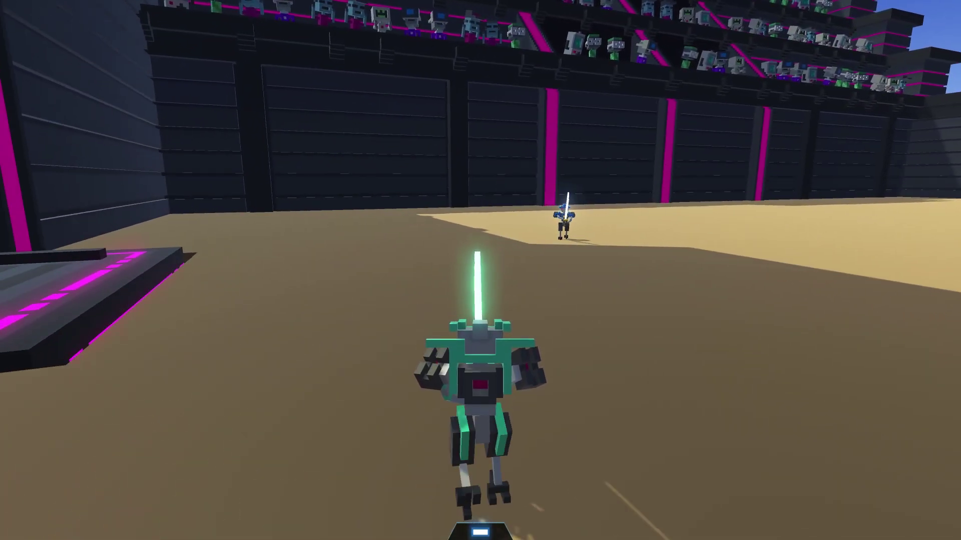
key(a)
key(w)
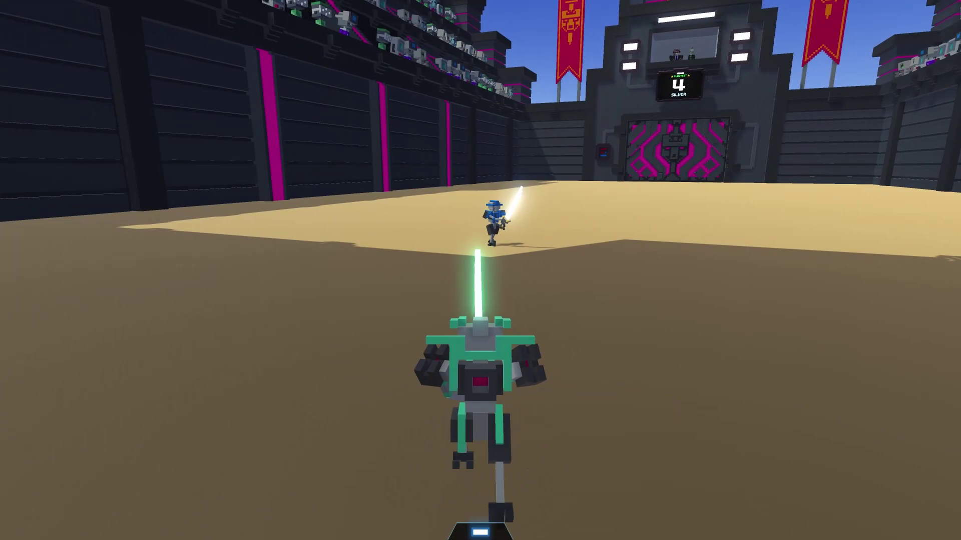
key(d)
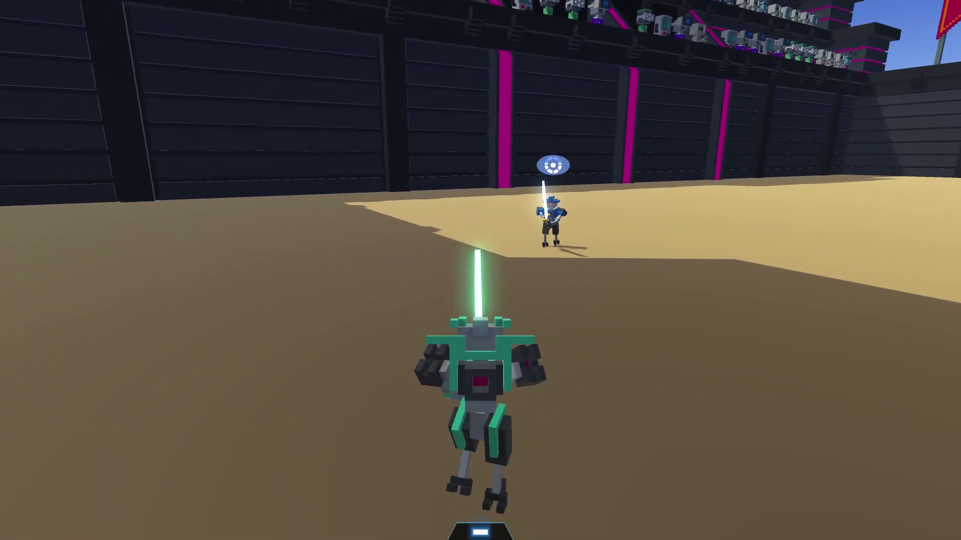
key(w)
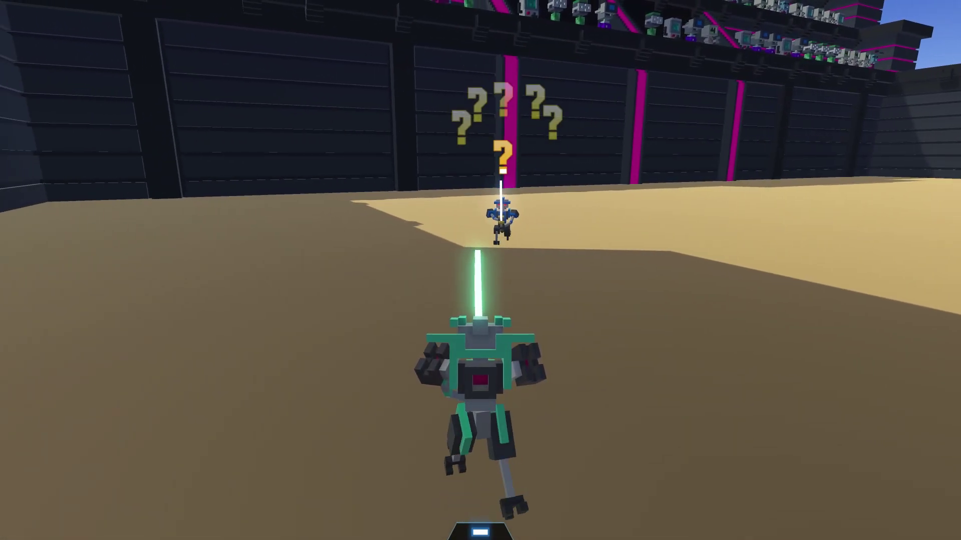
key(w)
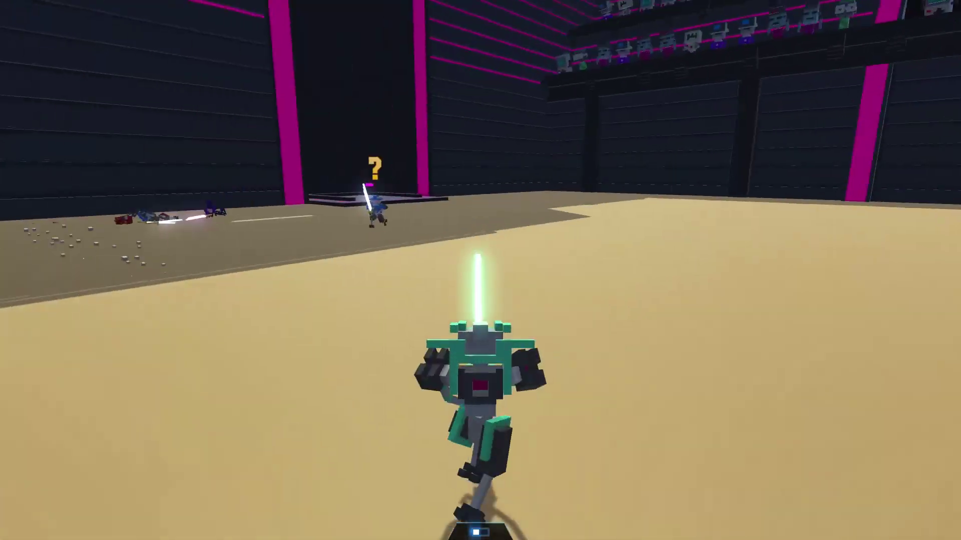
key(w)
key(w)
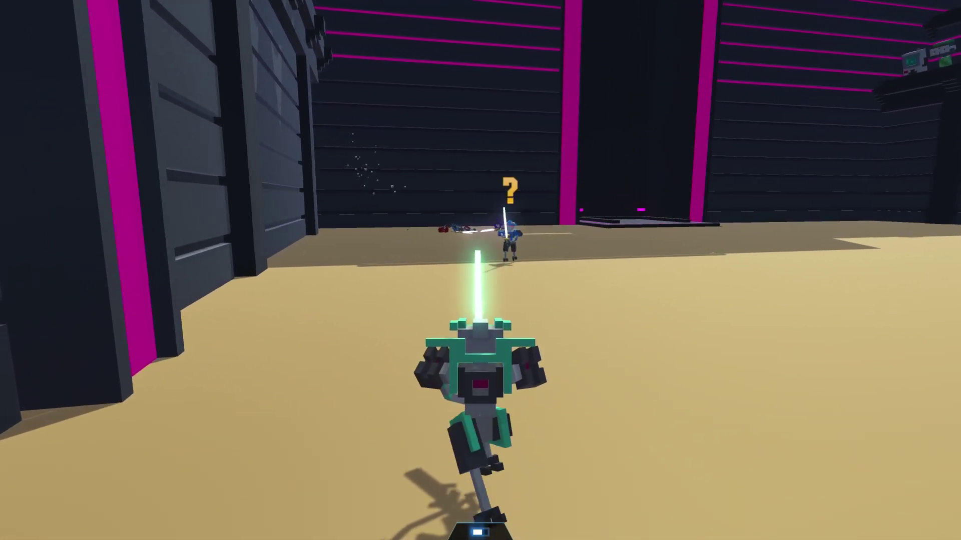
- Playtest the stealth AI by following a searching sword enemy across the arena
key(w)
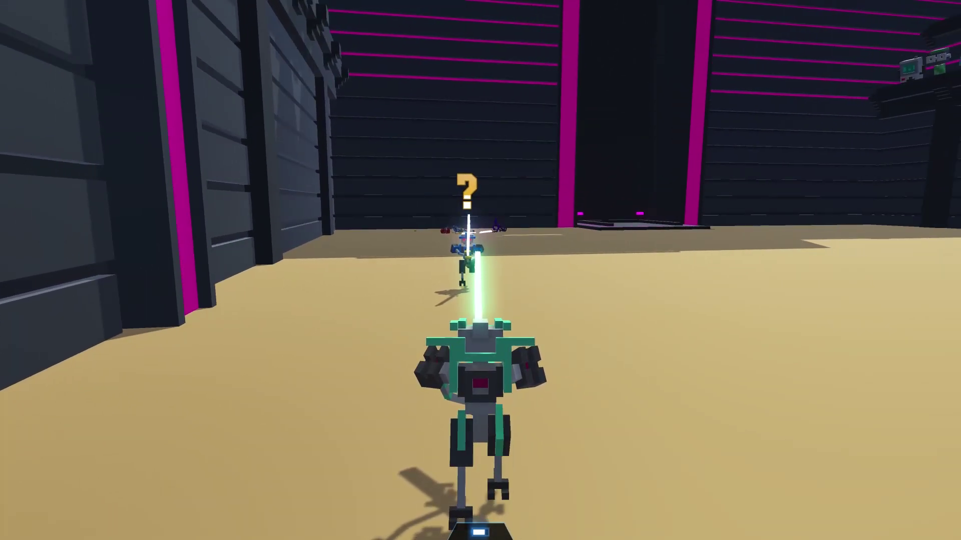
key(w)
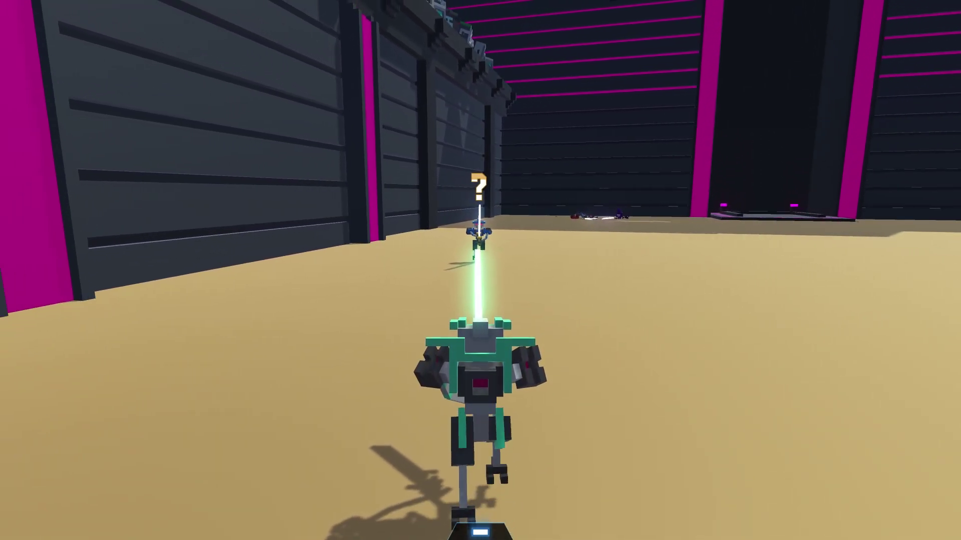
key(w)
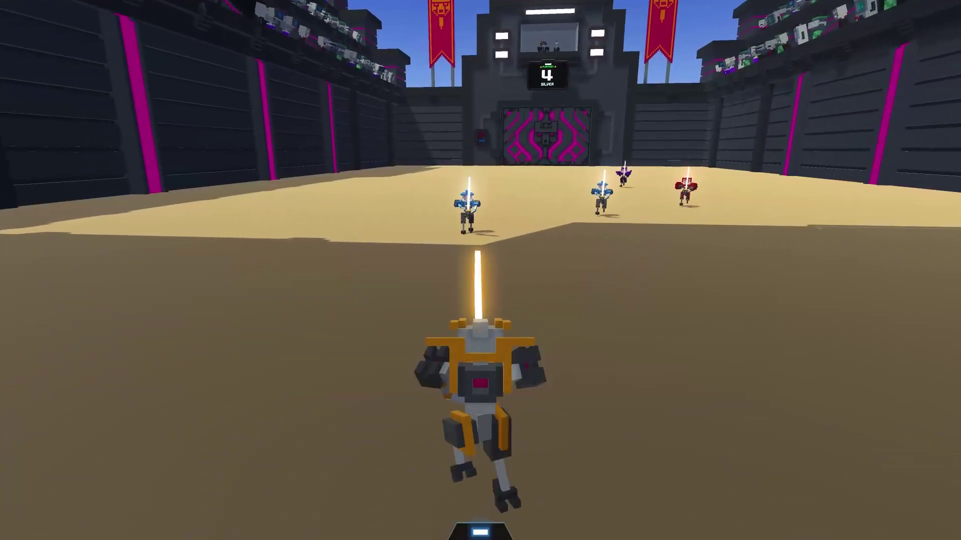
- Playtest the Silver layout by approaching the group of sword enemies to see how they detect and chase the player
key(w)
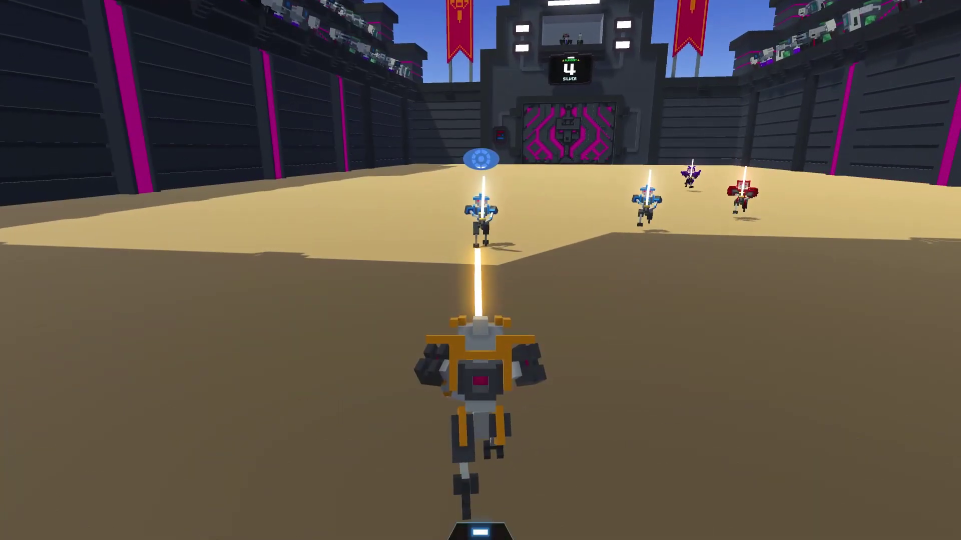
key(a)
key(w)
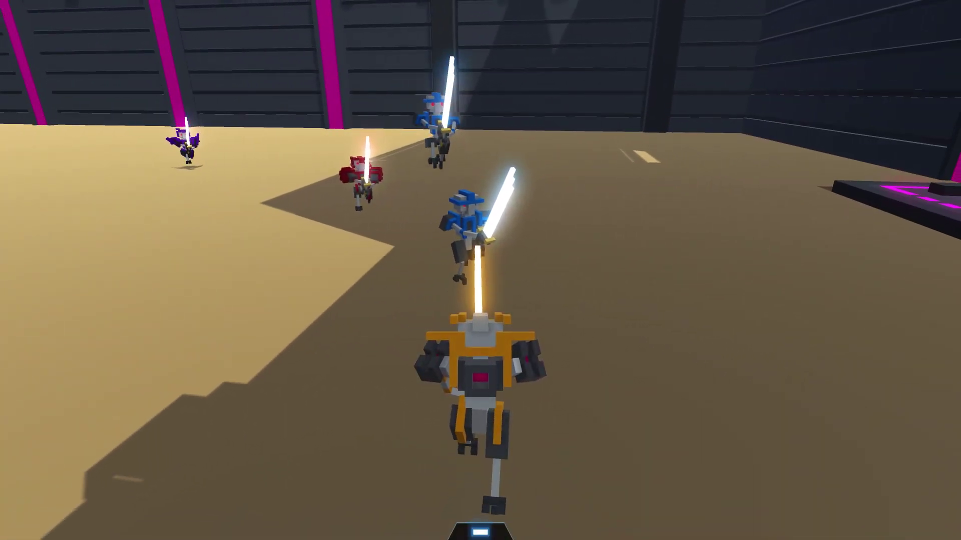
key(w)
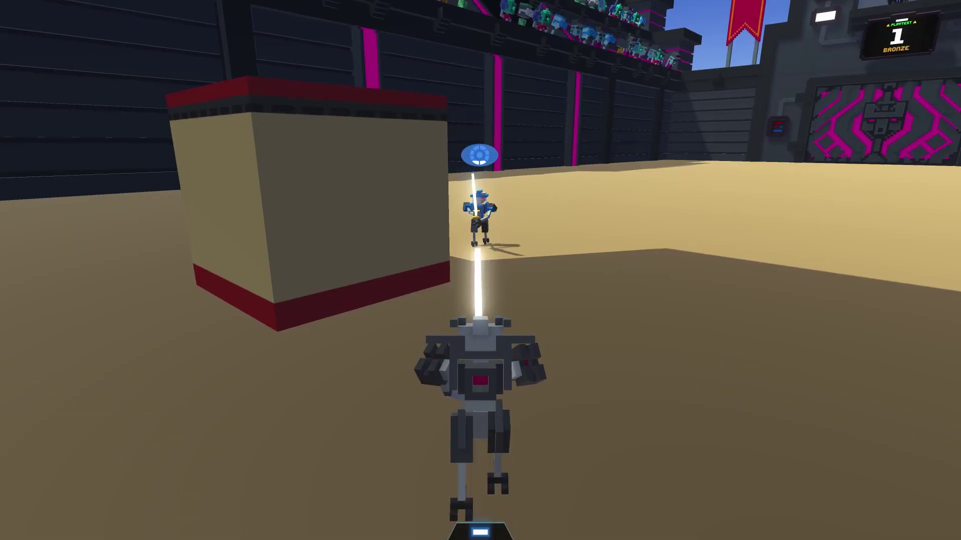
- Playtest the Bronze layout by moving in and out of the stealth Sword1's view around the block's edge
key(w)
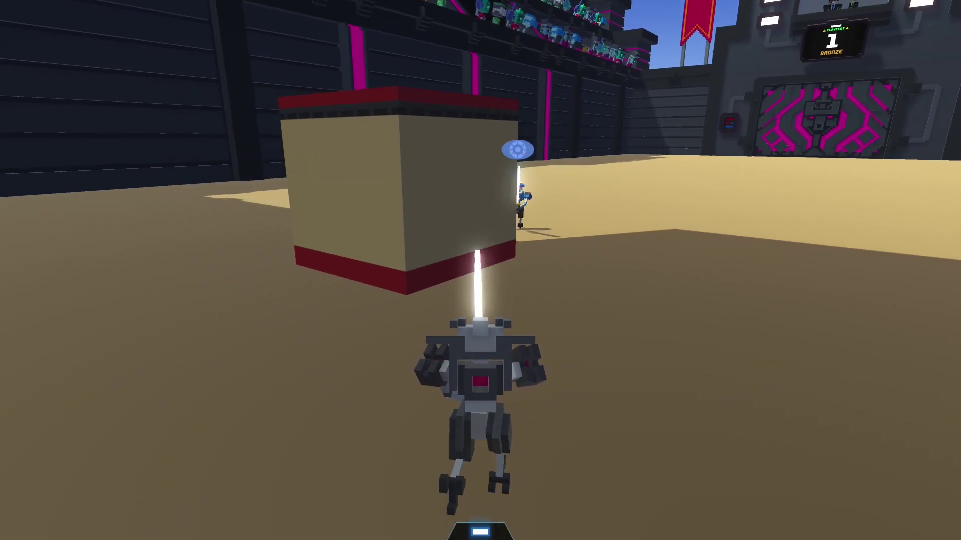
key(w)
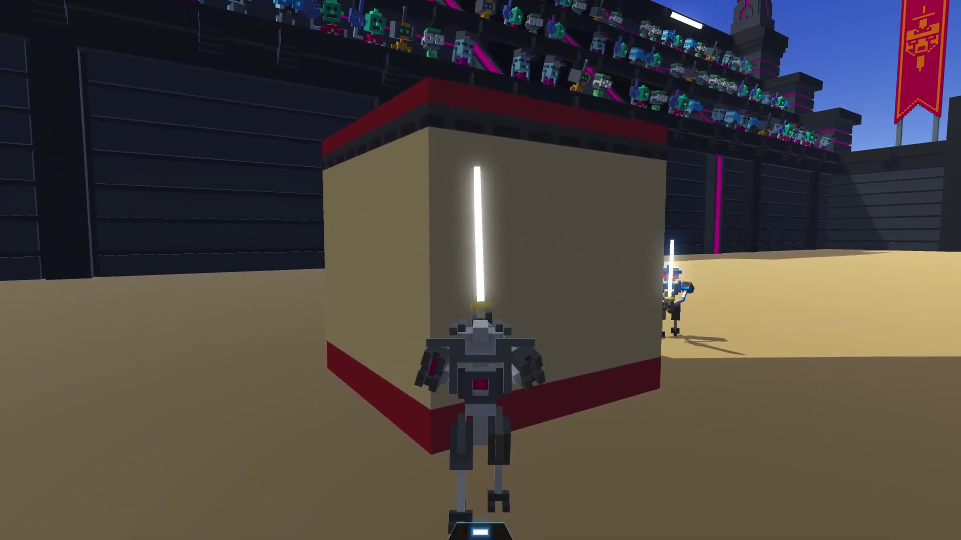
key(a)
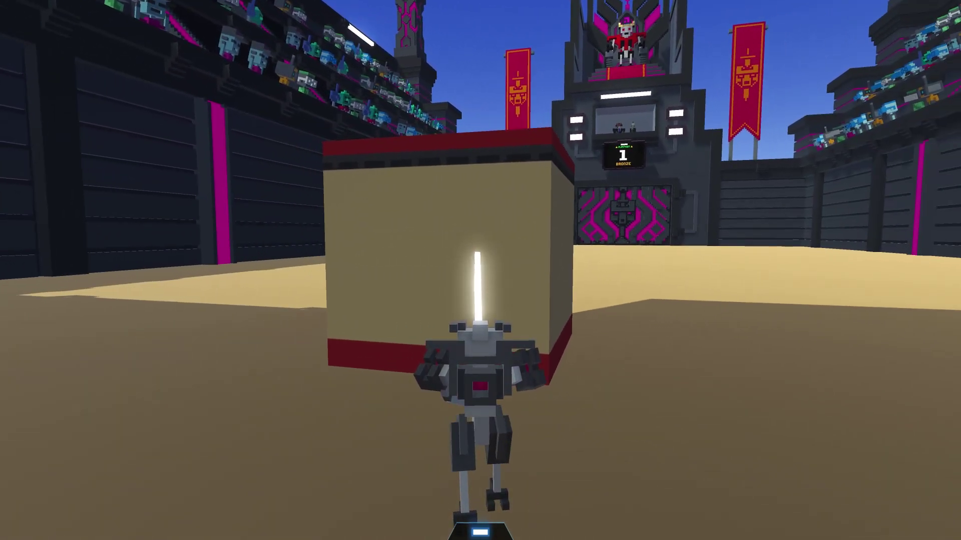
key(d)
key(d)
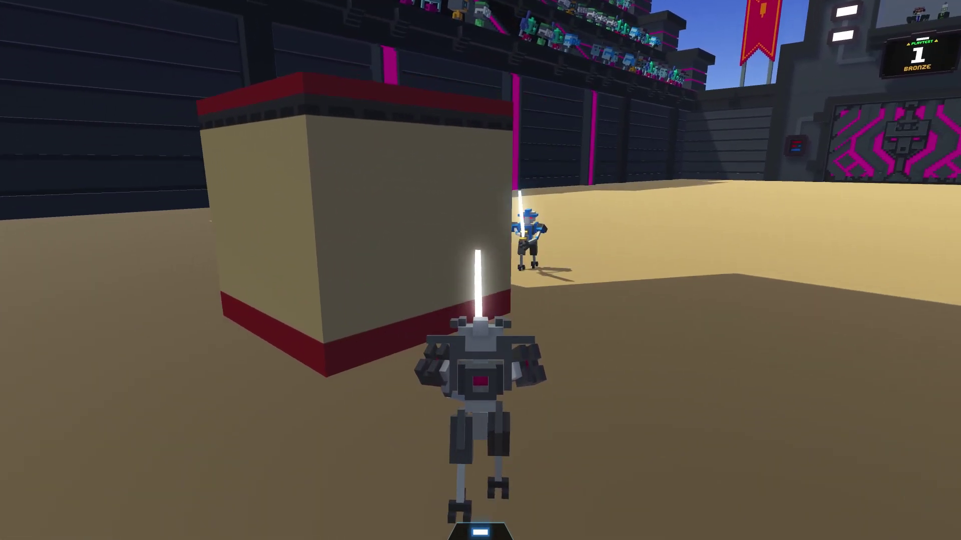
key(d)
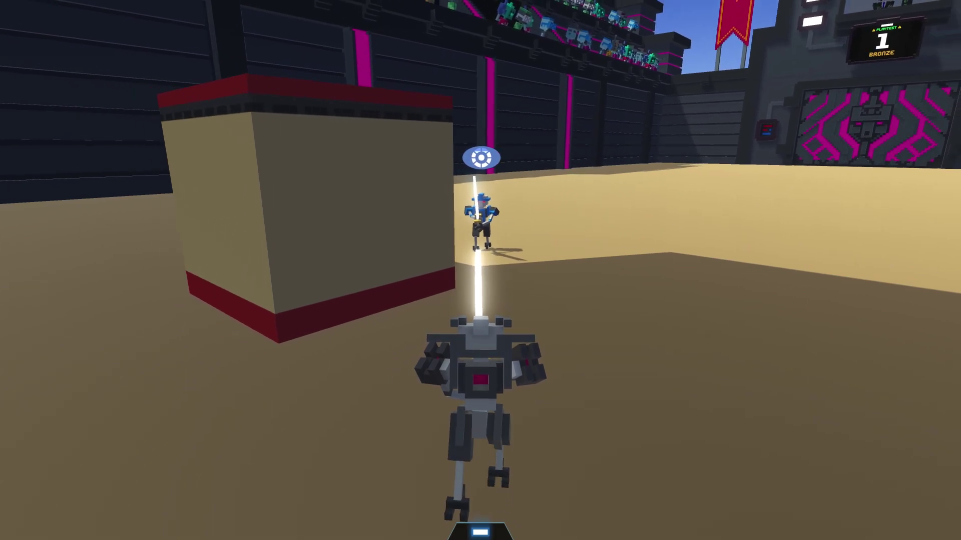
key(a)
key(w)
key(d)
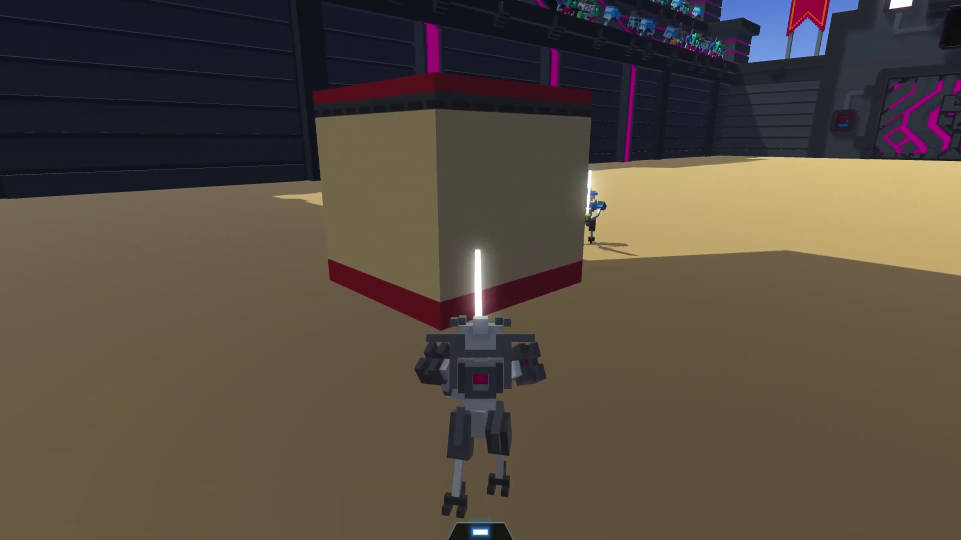
key(a)
key(a)
key(w)
key(d)
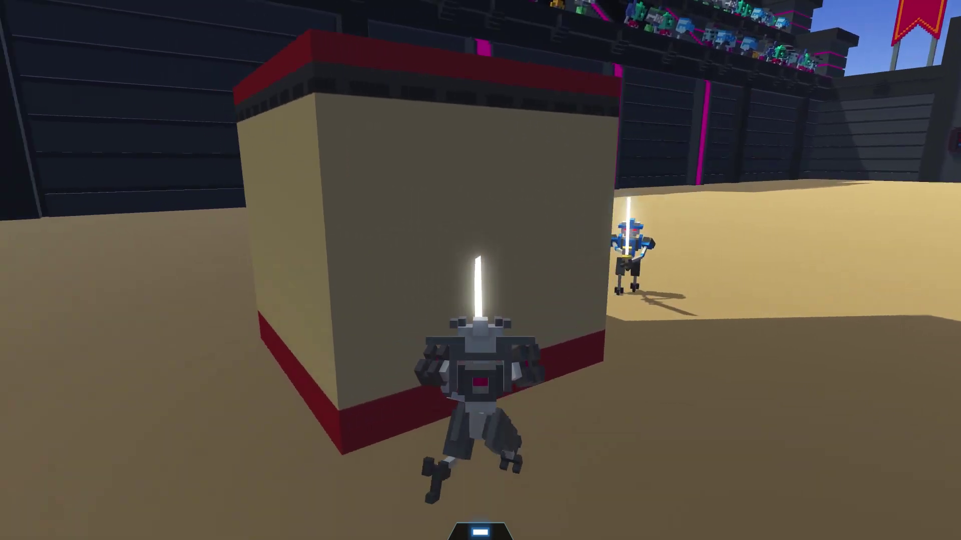
- Keep hiding behind the block and peeking out to test when the Sword1 comes to investigate
key(a)
key(s)
key(a)
key(w)
key(a)
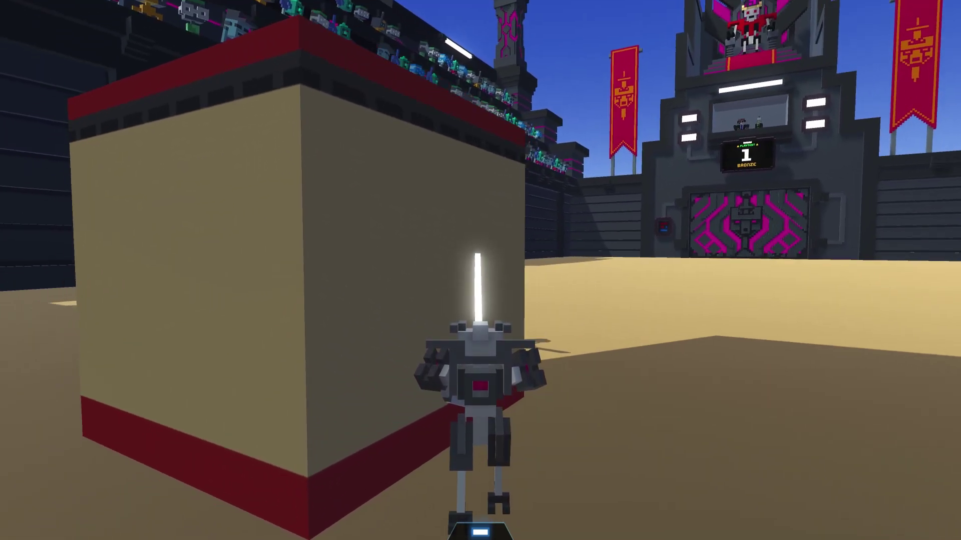
key(s)
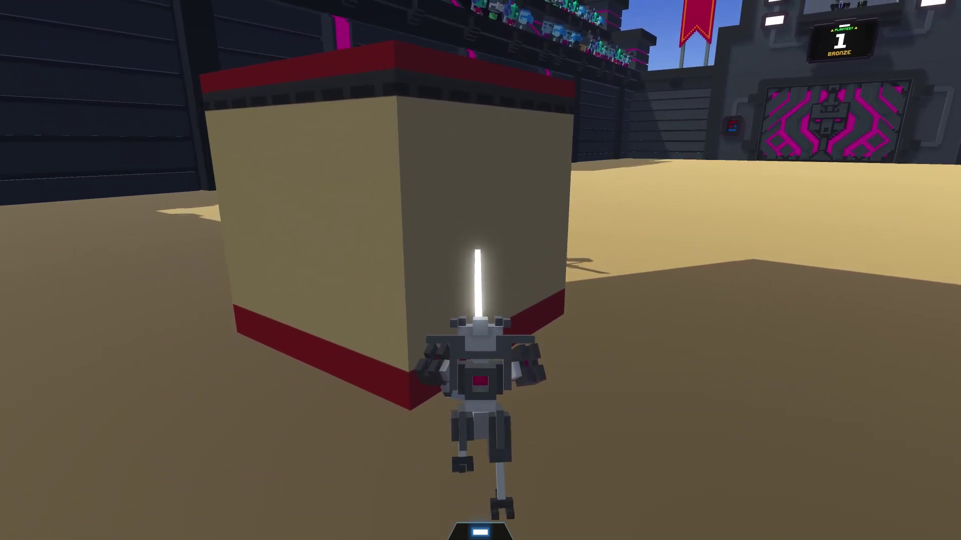
key(w)
key(d)
key(a)
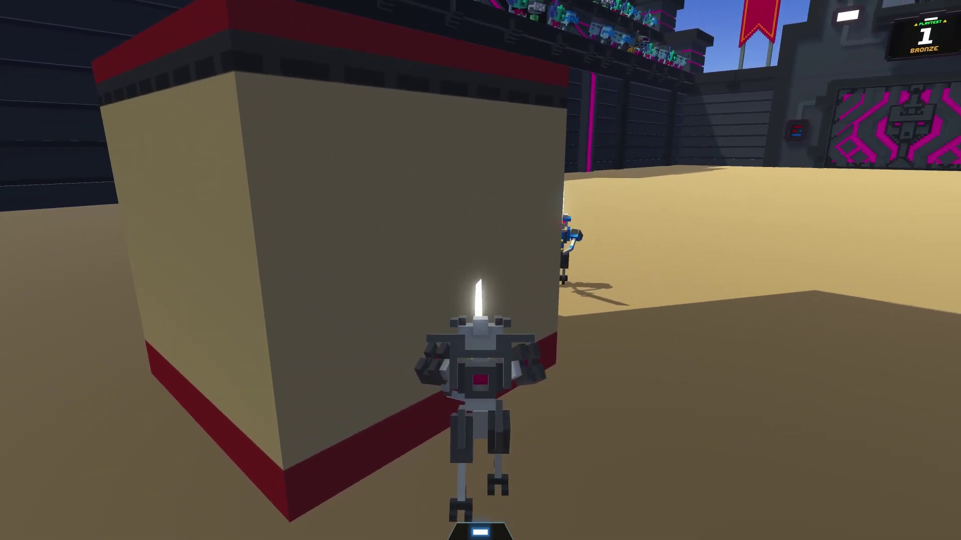
key(d)
key(s)
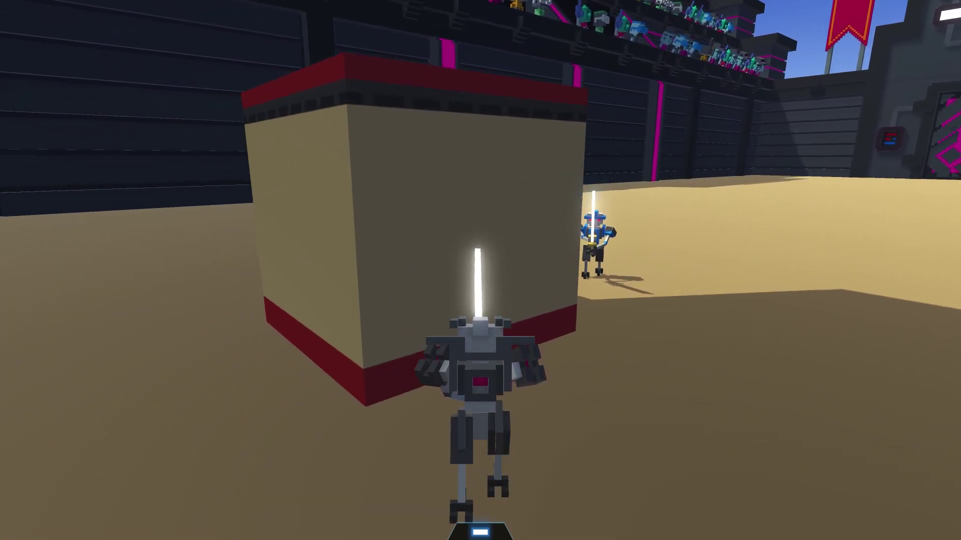
key(a)
key(d)
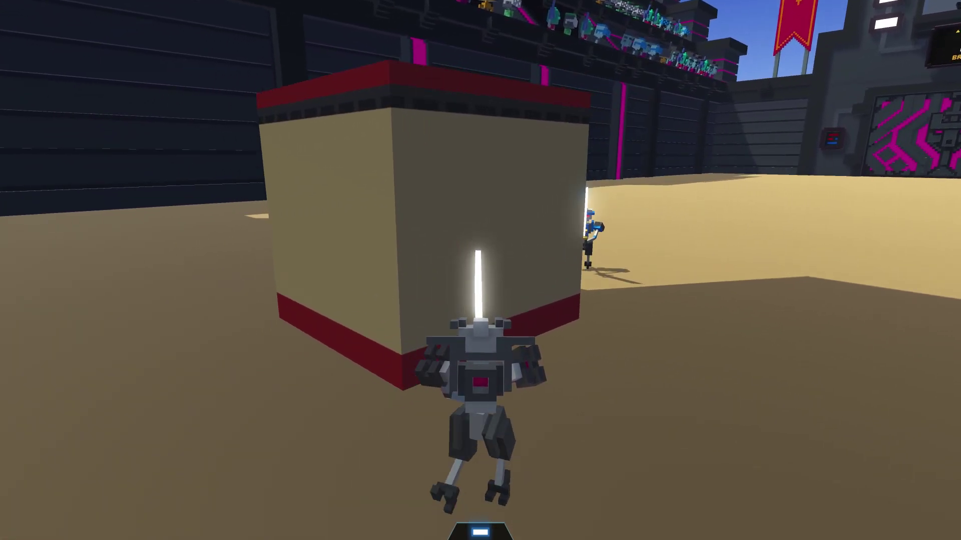
key(a)
key(w)
key(s)
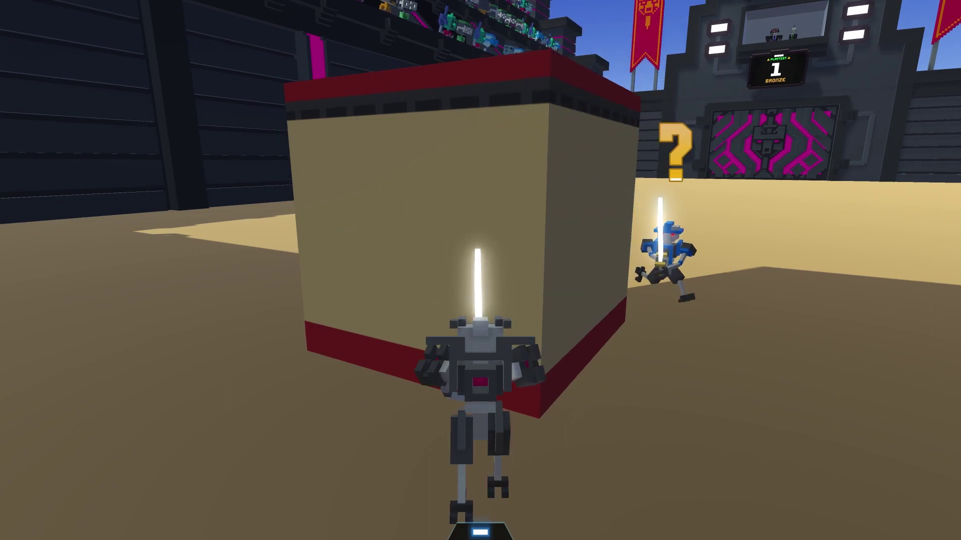
- Circle the block to evade the pursuing Sword1 and observe how it chases the player
key(a)
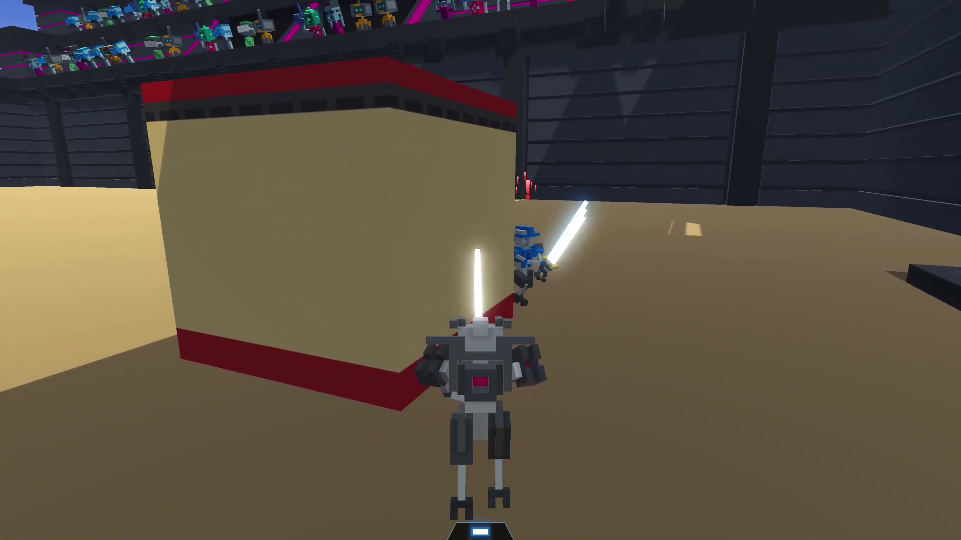
key(a)
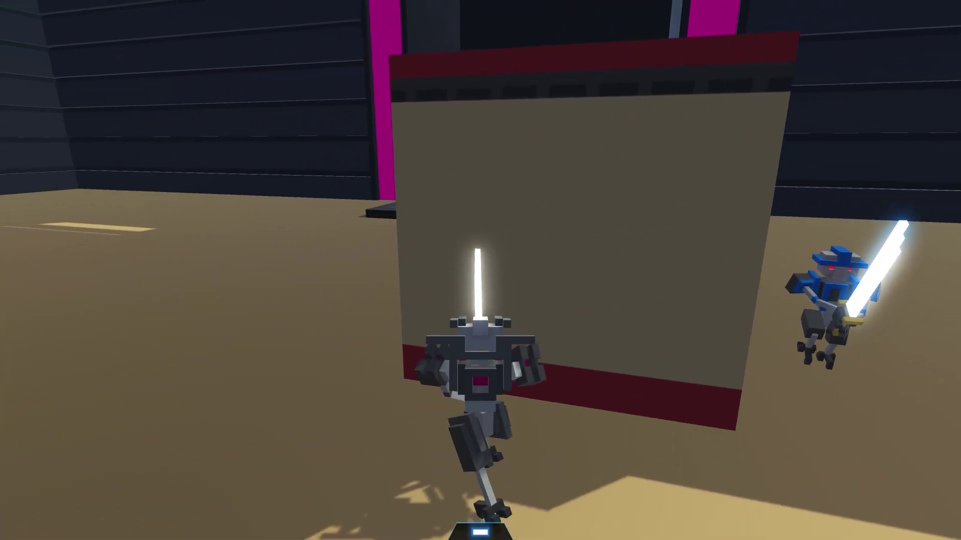
key(d)
click(391, 350)
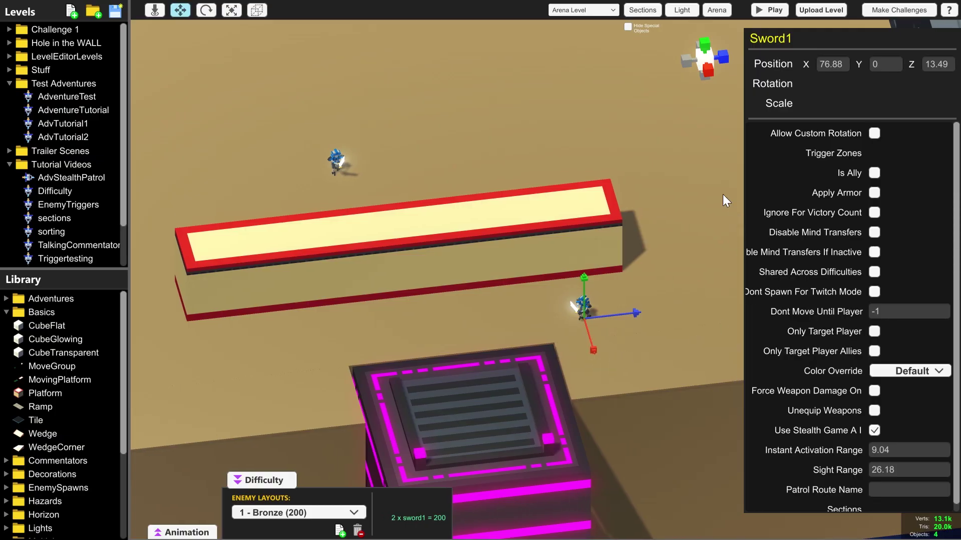
- Move the stealth Sword1 beside the lift to about X 78.02
click(667, 280)
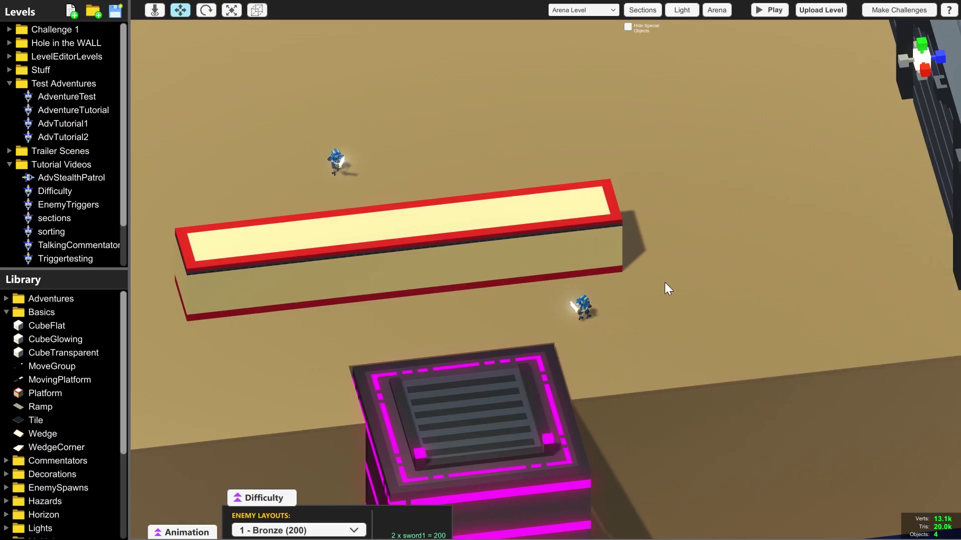
click(588, 309)
middle_drag(575, 331, 547, 329)
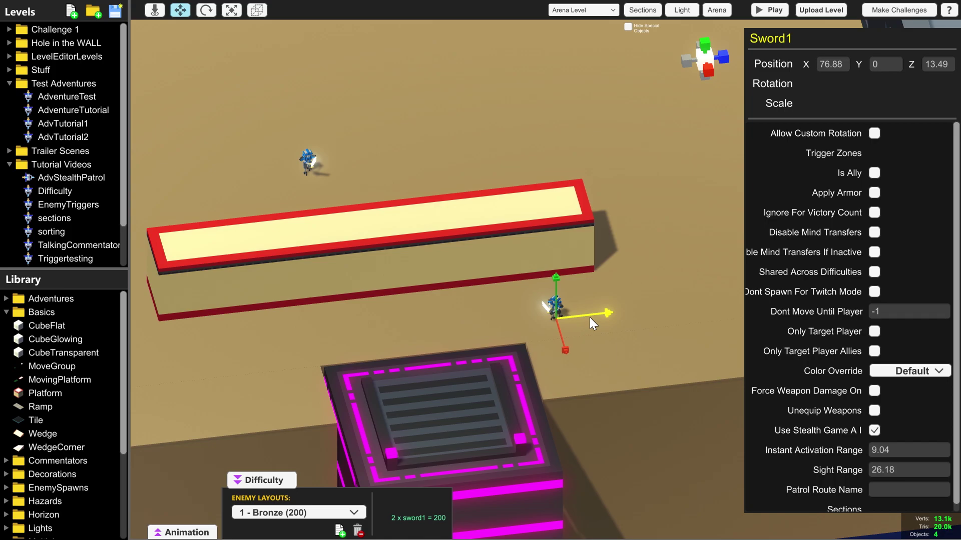
key(s)
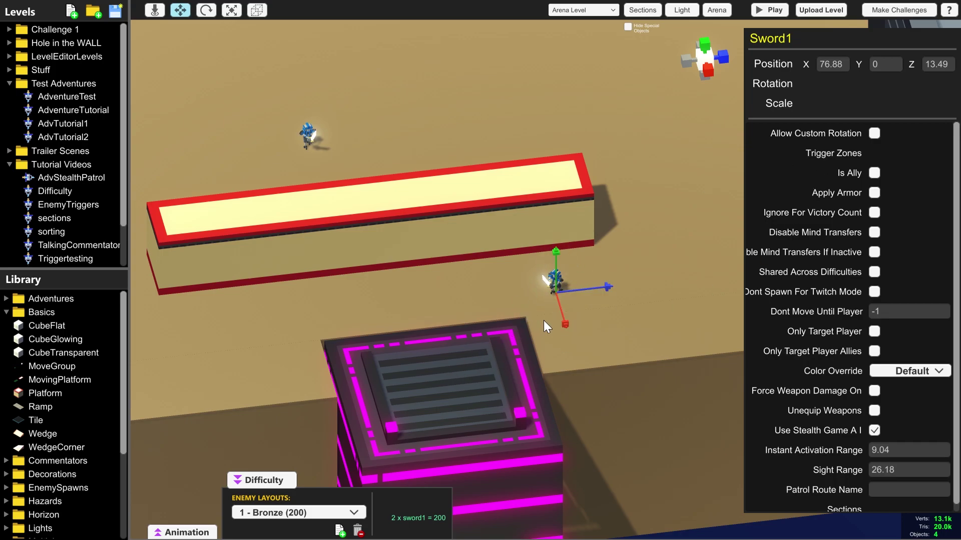
key(d)
mouse_move(532, 328)
mouse_down()
mouse_move(535, 313)
mouse_move(539, 321)
mouse_up()
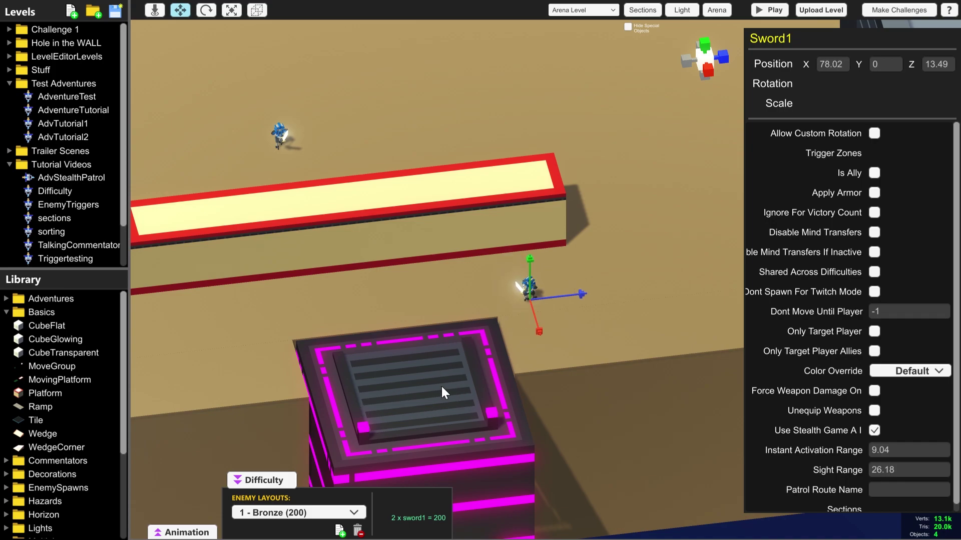
- Allow custom rotation on the Sword1 beside the lift, turn it about Y to roughly 117.1, and refine its facing with the Rotate tool
click(874, 133)
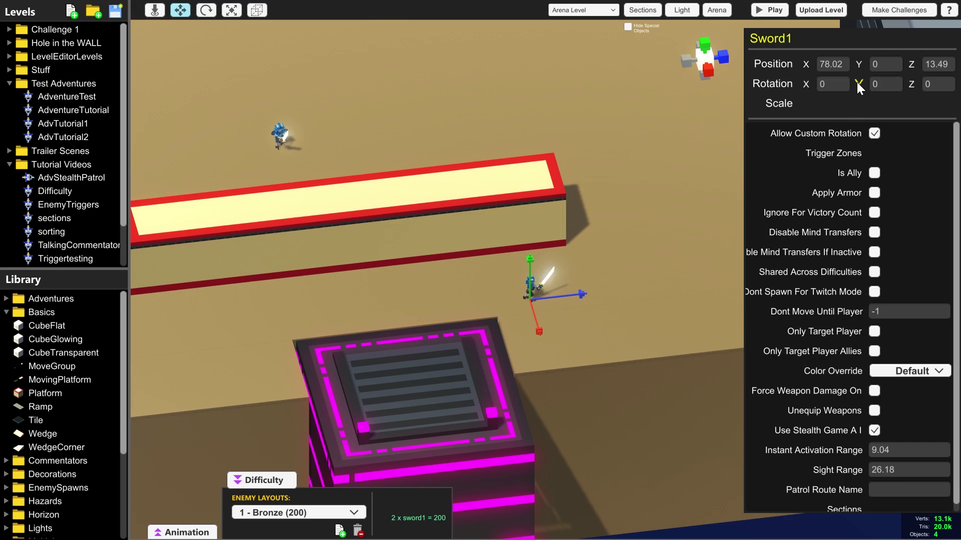
drag(858, 82, 960, 93)
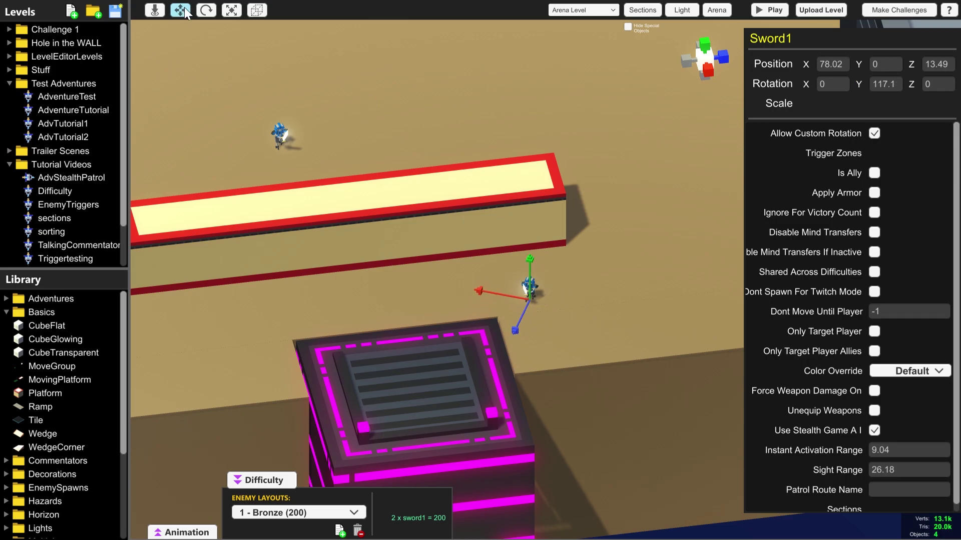
click(206, 10)
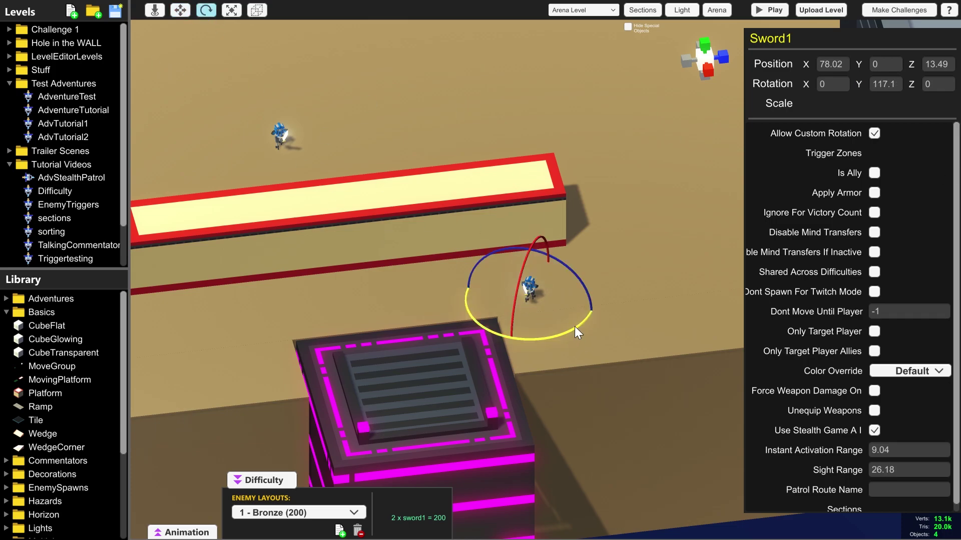
drag(576, 331, 469, 208)
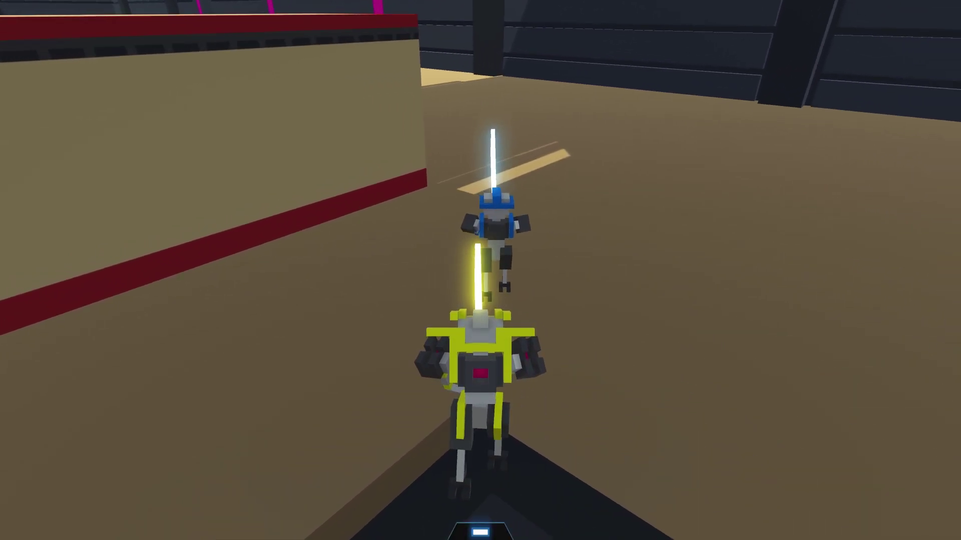
- Playtest sneaking up behind the rotated Sword1 from the lift to check whether it notices the player
key(w)
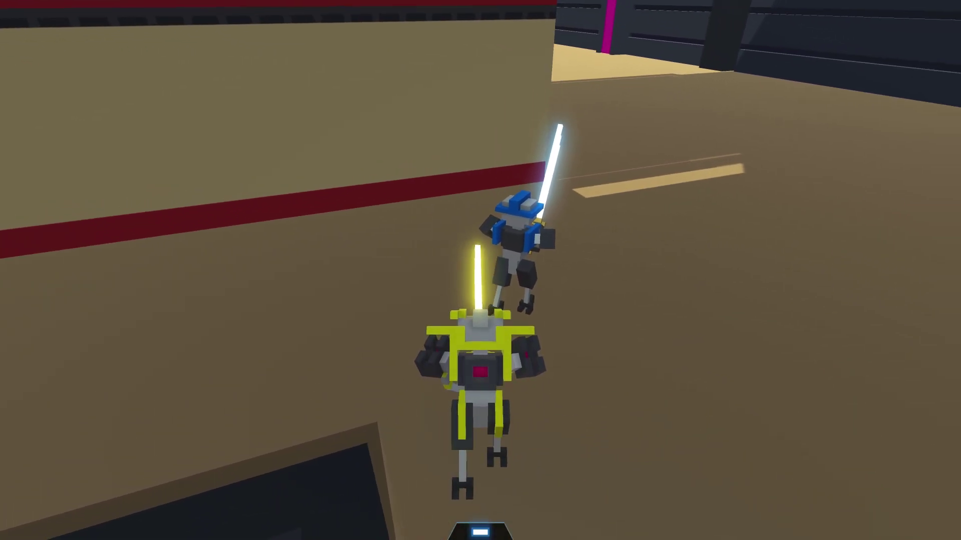
key(w)
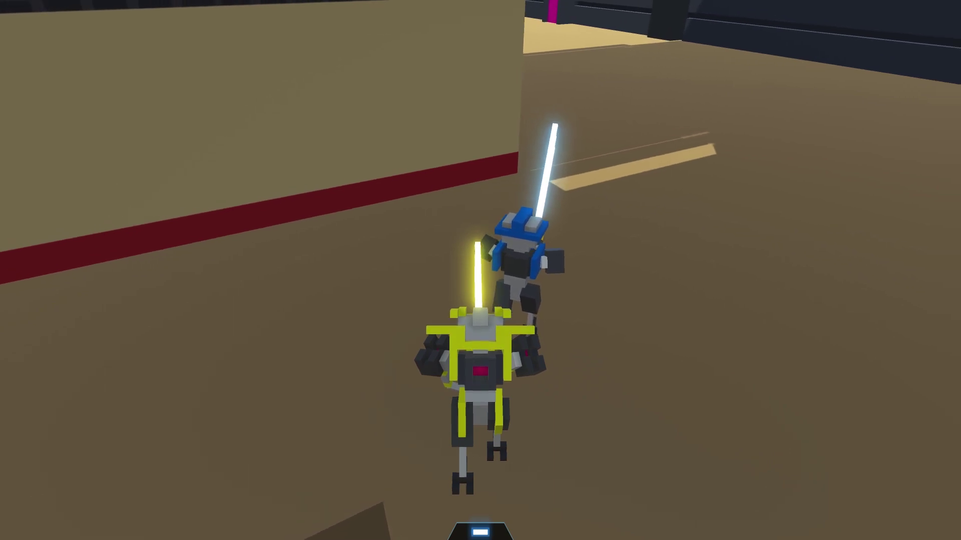
key(w)
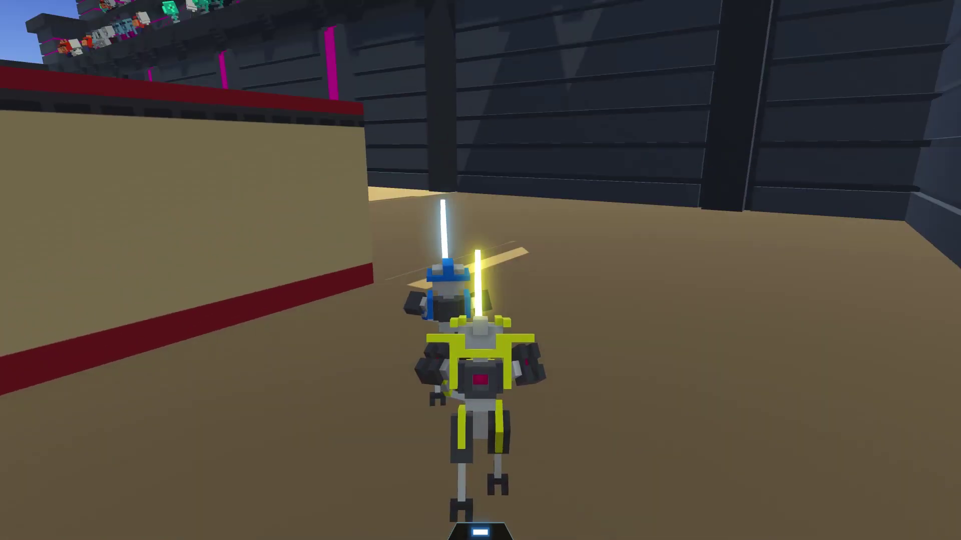
key(w)
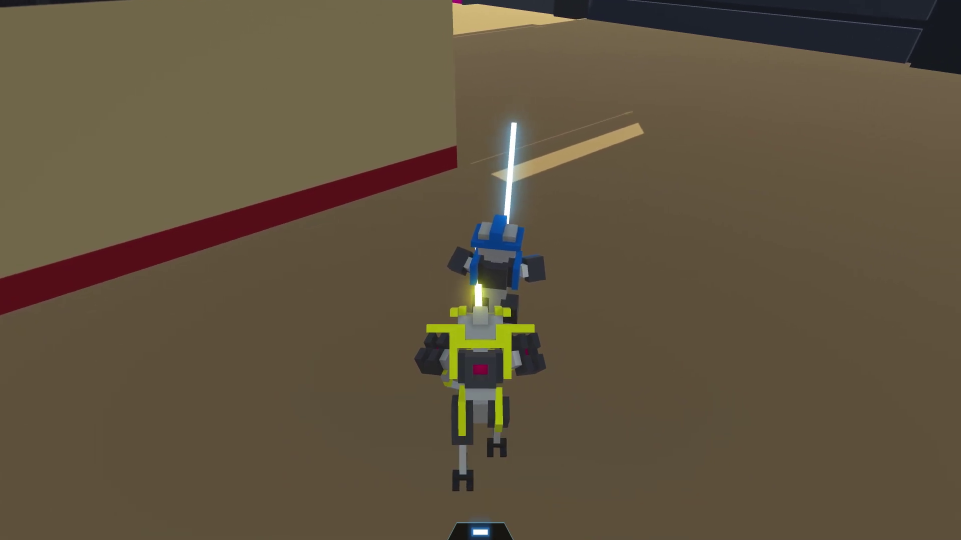
key(w)
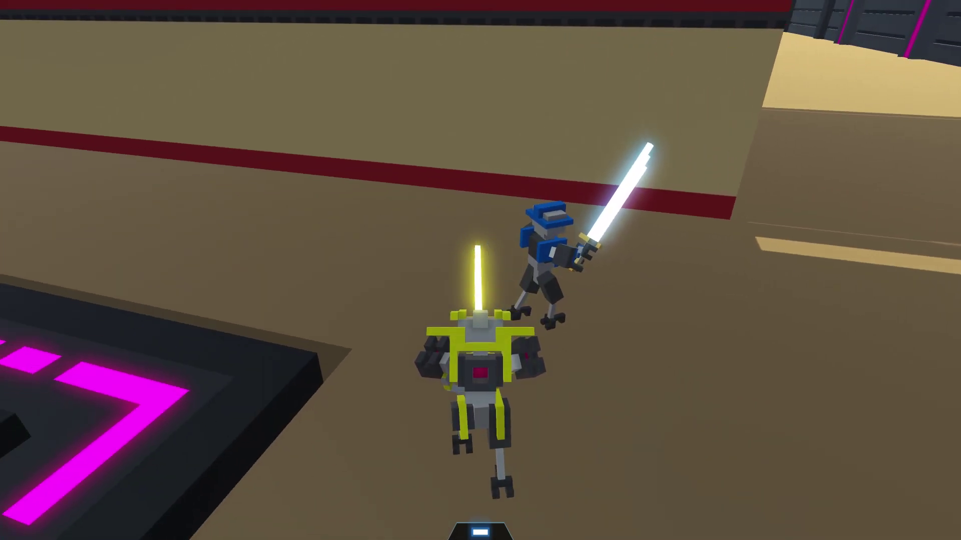
- Playtest approaching the Sword1 beside the lift from behind and strike it with the sword
key(w)
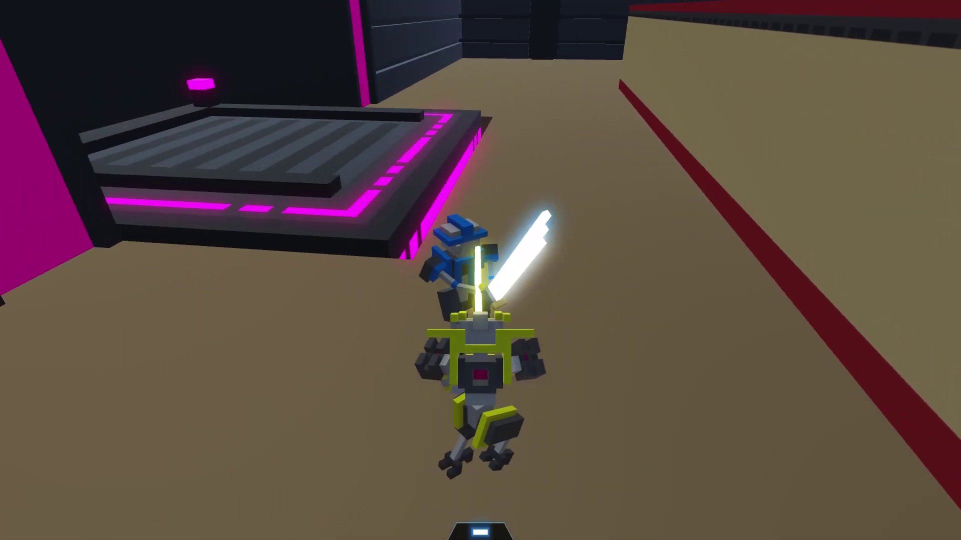
key(w)
click(481, 271)
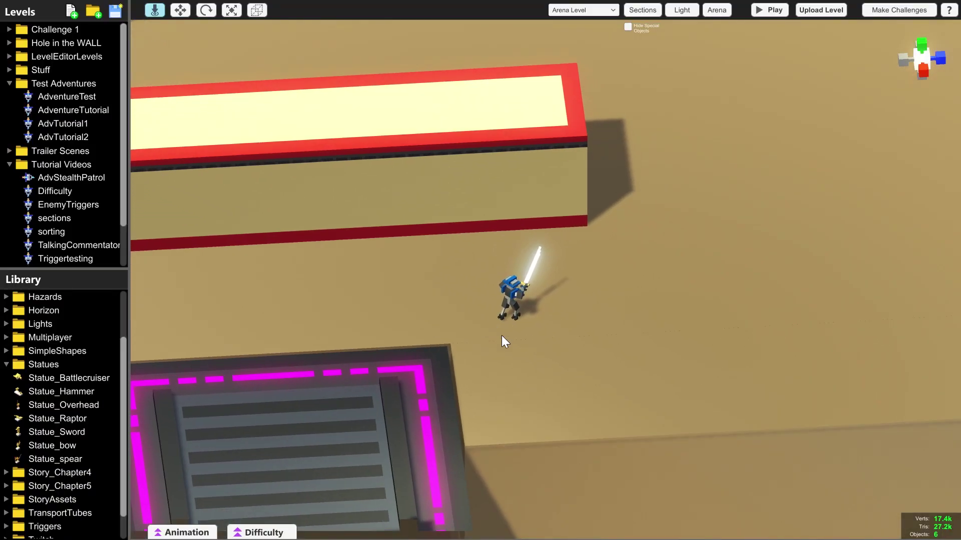
- Place a PatrolWayPoint from the Adventures library beside the FleetCaptain at about X 32.66, Z -12.19
click(508, 294)
click(441, 312)
scroll(502, 318, down, 3)
key(w)
key(a)
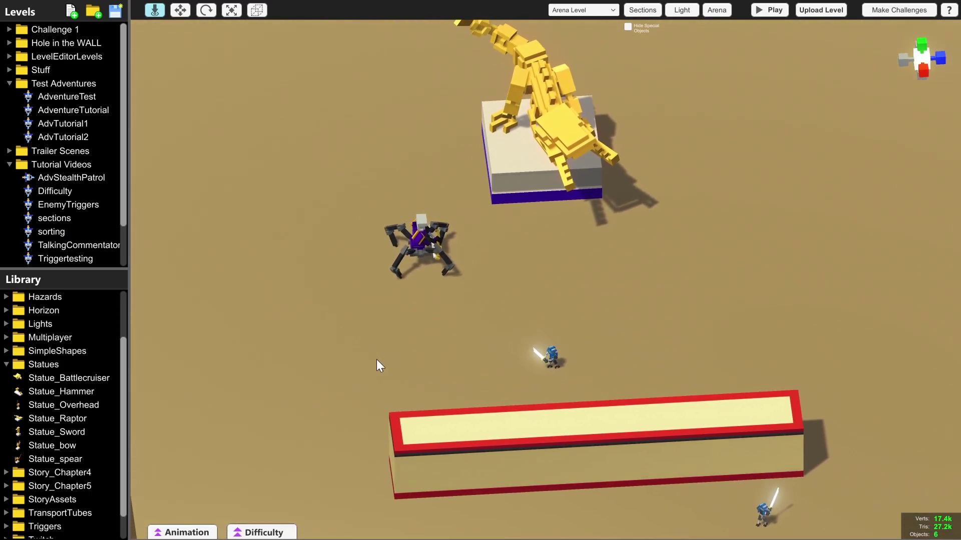
key(w)
key(d)
key(s)
click(6, 365)
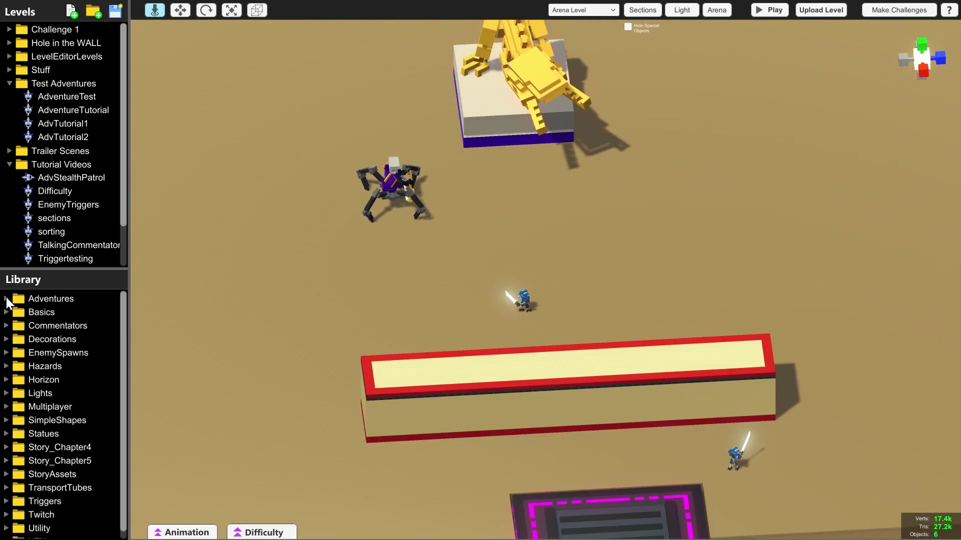
click(7, 299)
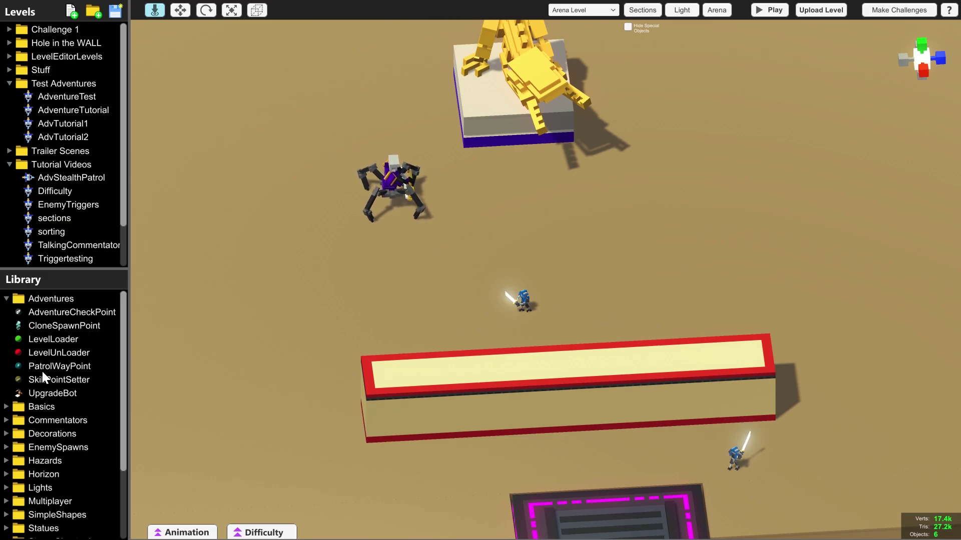
drag(46, 367, 344, 277)
- Inspect the properties of the FleetCaptain, the new PatrolWayPoint and the raptor statue
click(298, 264)
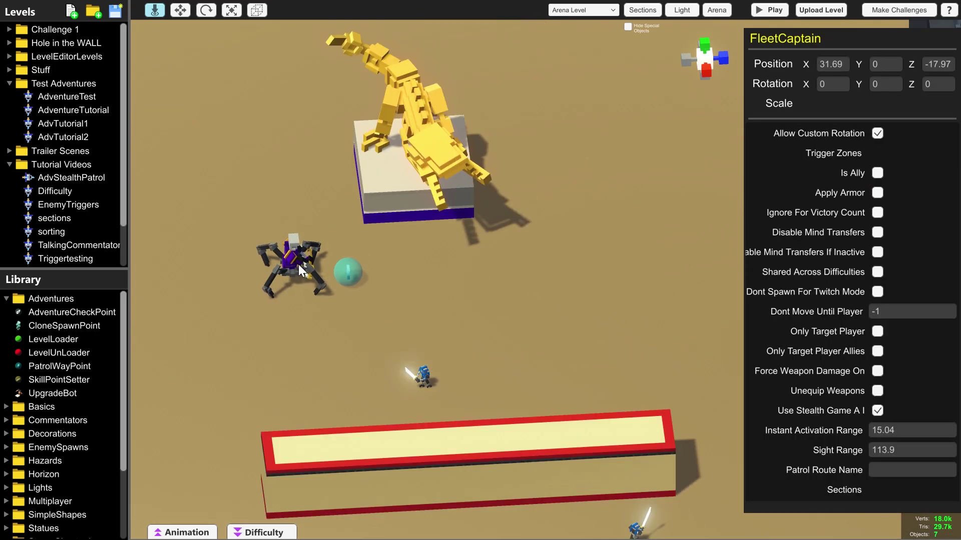
click(347, 273)
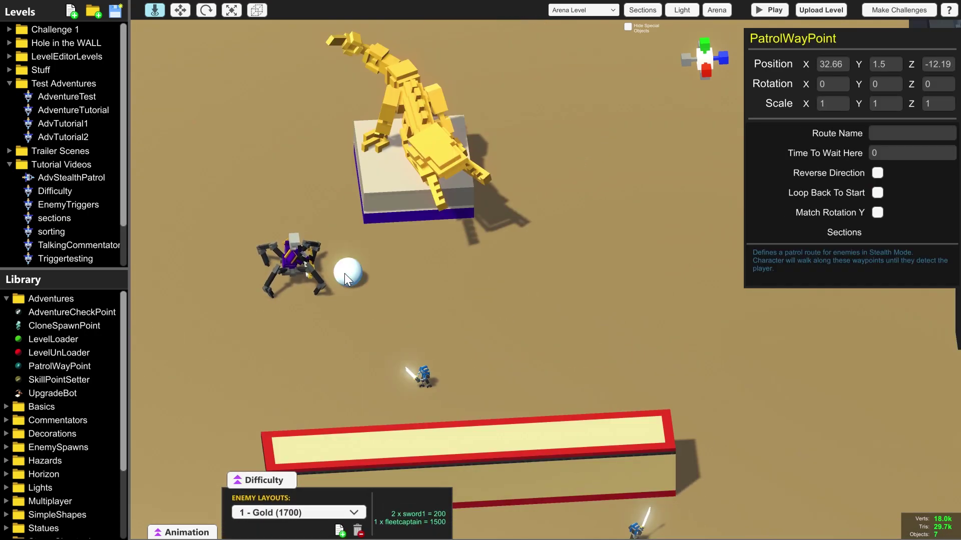
click(435, 172)
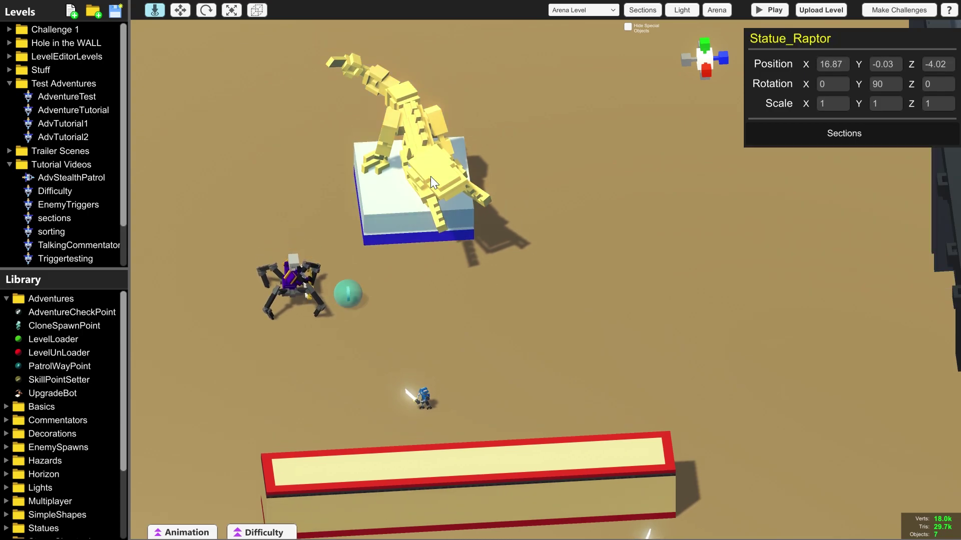
click(348, 295)
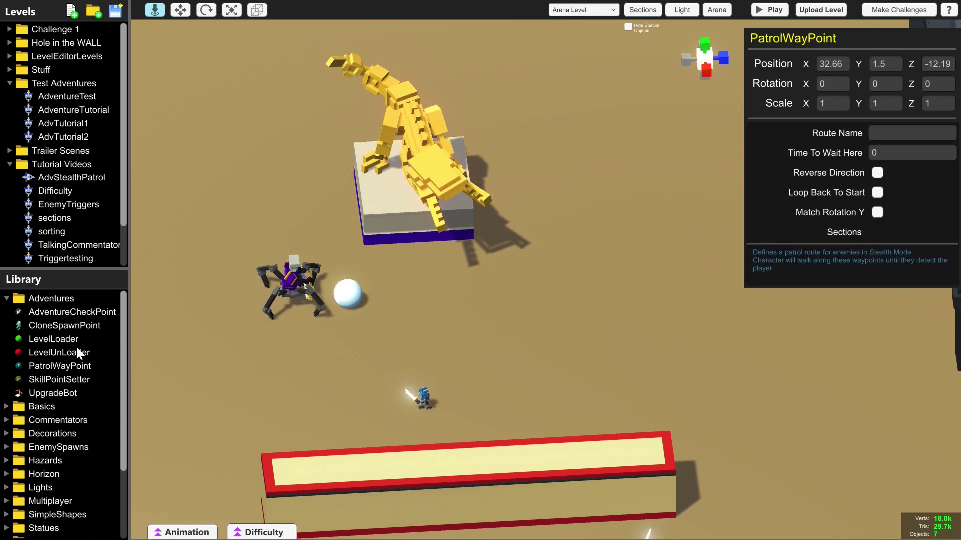
- Add three more PatrolWayPoints around the raptor statue at about X 31.37 Z 4.86, X 6.25 Z 7.68 and X 6.25 Z -17.07
drag(55, 368, 513, 287)
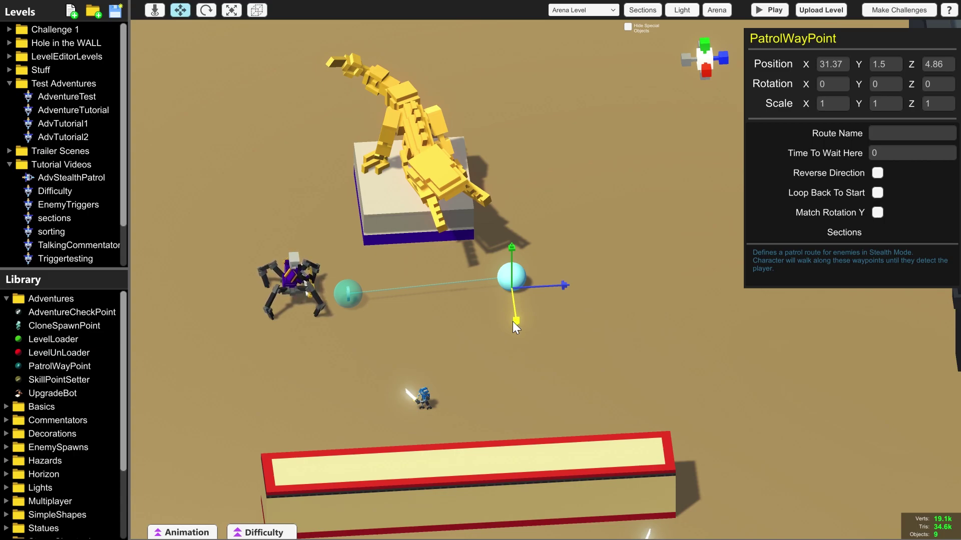
drag(516, 321, 509, 180)
middle_drag(628, 268, 580, 314)
alt+drag(561, 321, 370, 343)
middle_drag(597, 360, 537, 366)
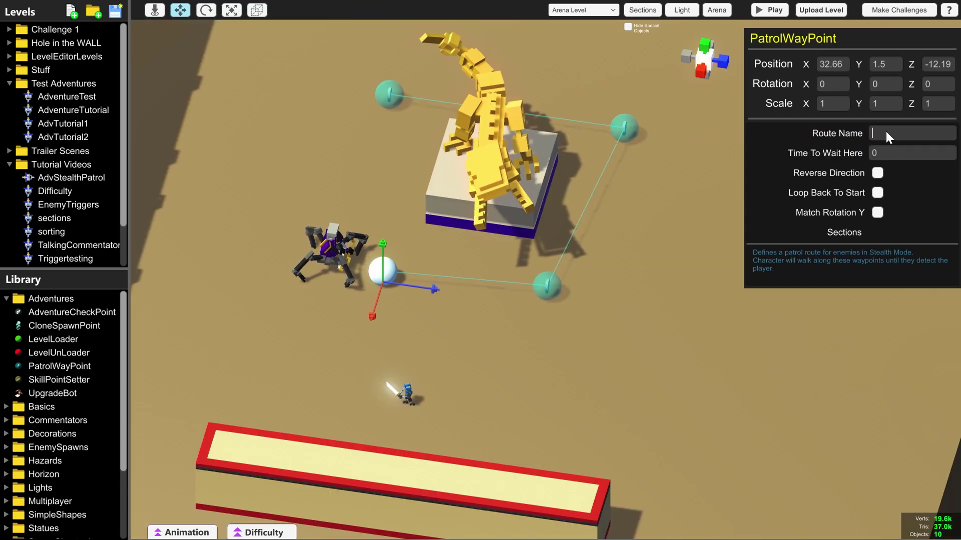
- Enter FleetCaptian as the route name of the waypoint beside the FleetCaptain and check the other waypoints' route names
click(549, 288)
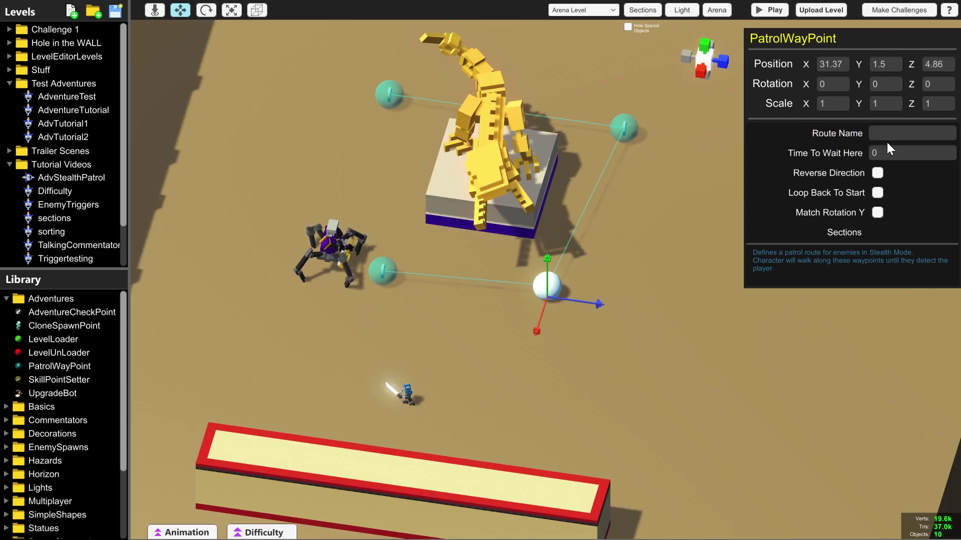
click(621, 129)
click(386, 95)
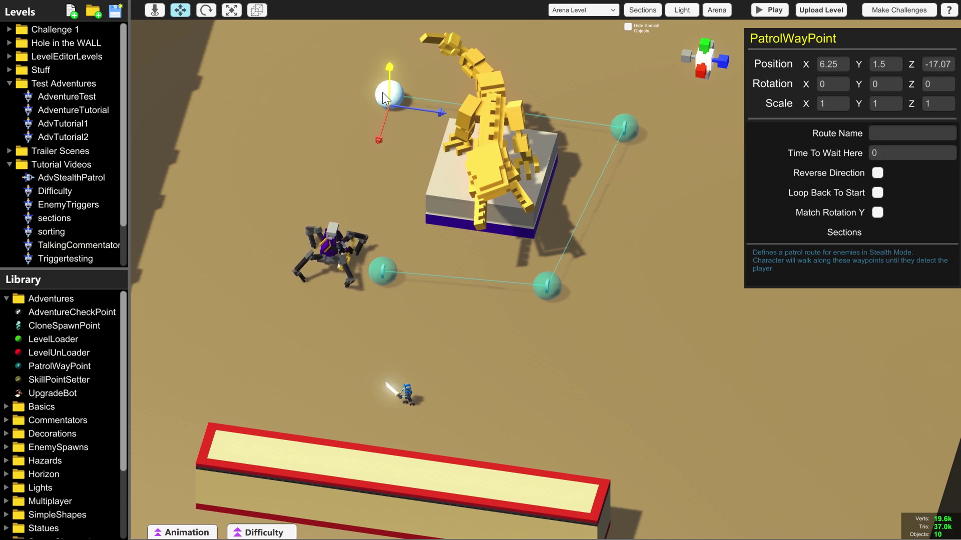
click(387, 283)
click(537, 364)
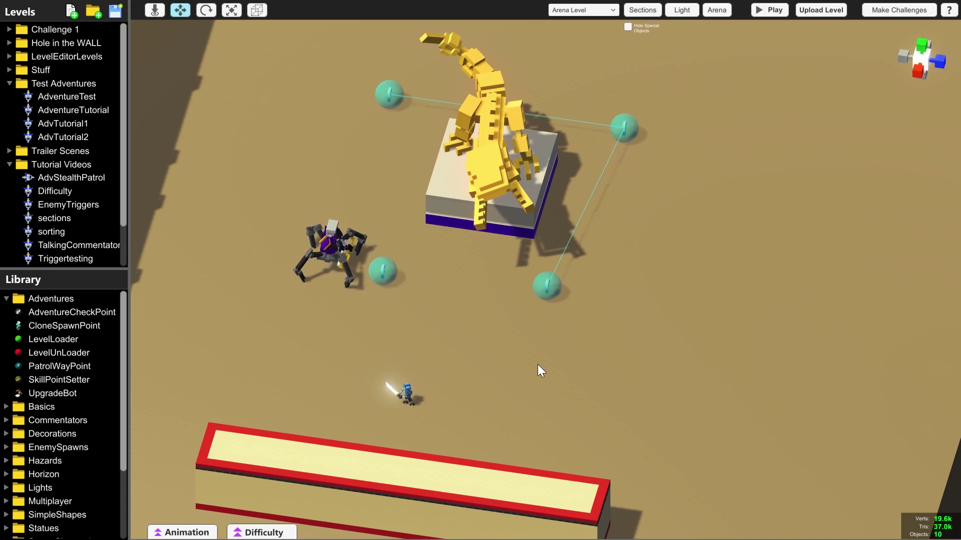
- Nudge the waypoint beside the FleetCaptain to Z -12.27 and compare its route name with those of the other three waypoints
click(393, 271)
mouse_move(421, 290)
mouse_down()
mouse_move(466, 295)
mouse_move(417, 288)
mouse_up()
click(548, 283)
click(620, 128)
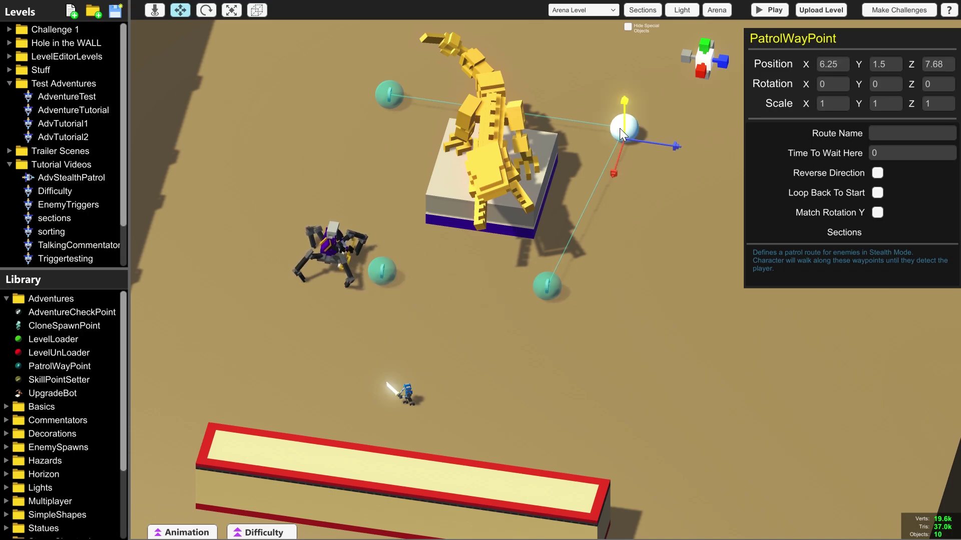
click(386, 96)
click(882, 132)
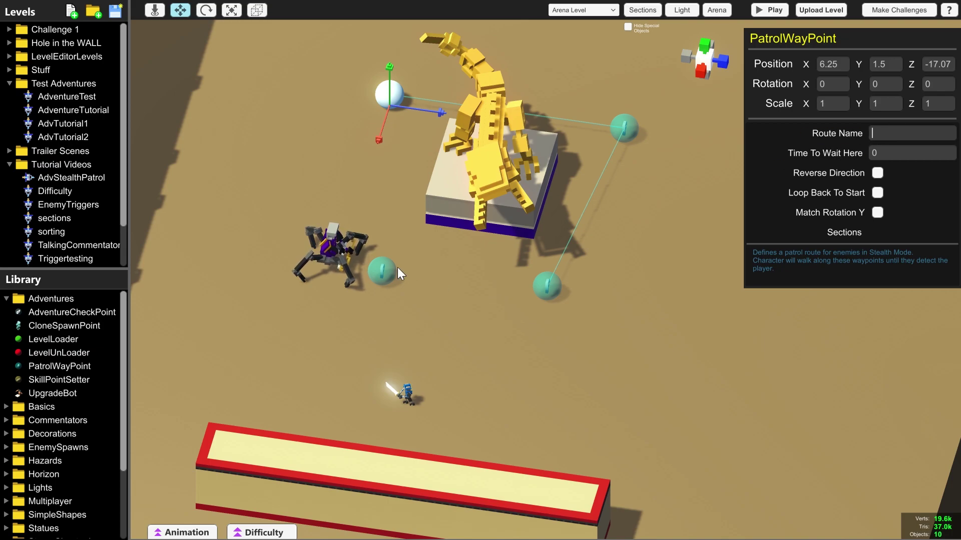
click(382, 270)
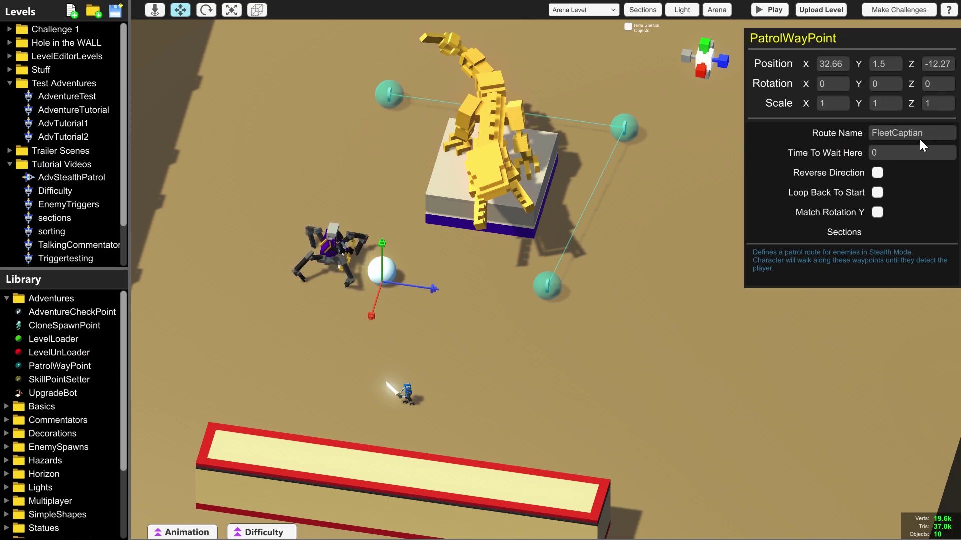
- Delete the three unnamed PatrolWayPoints around the raptor statue, keeping only the one beside the FleetCaptain
key(Delete)
click(562, 289)
click(624, 130)
key(Delete)
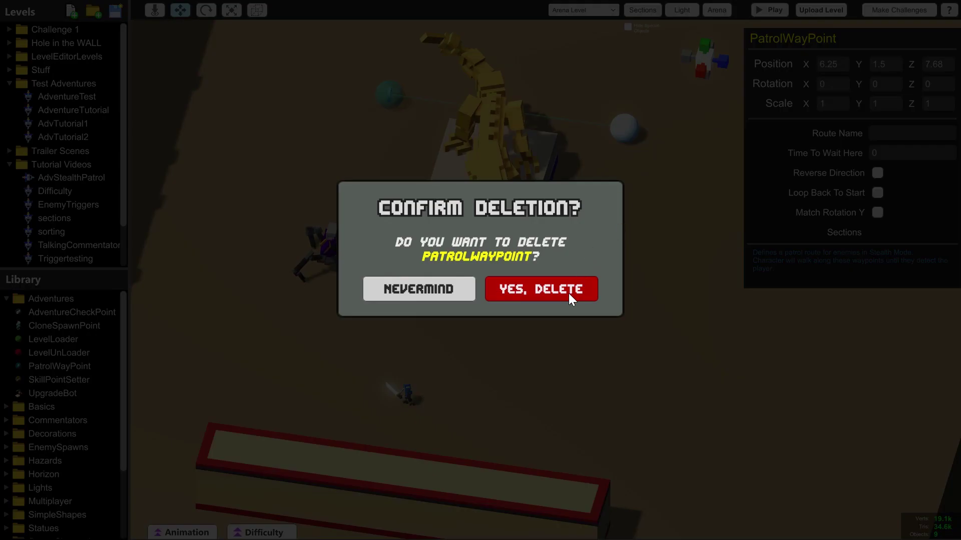
click(568, 294)
click(391, 95)
key(Delete)
click(550, 289)
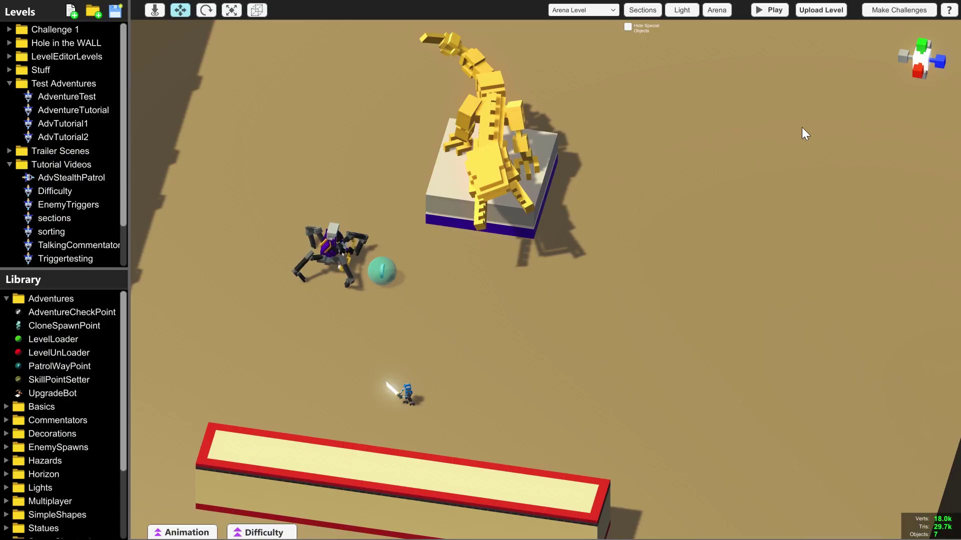
- Correct the remaining waypoint's route name to FleetCaptain and duplicate it around the raptor statue to form a four-point patrol route
click(383, 271)
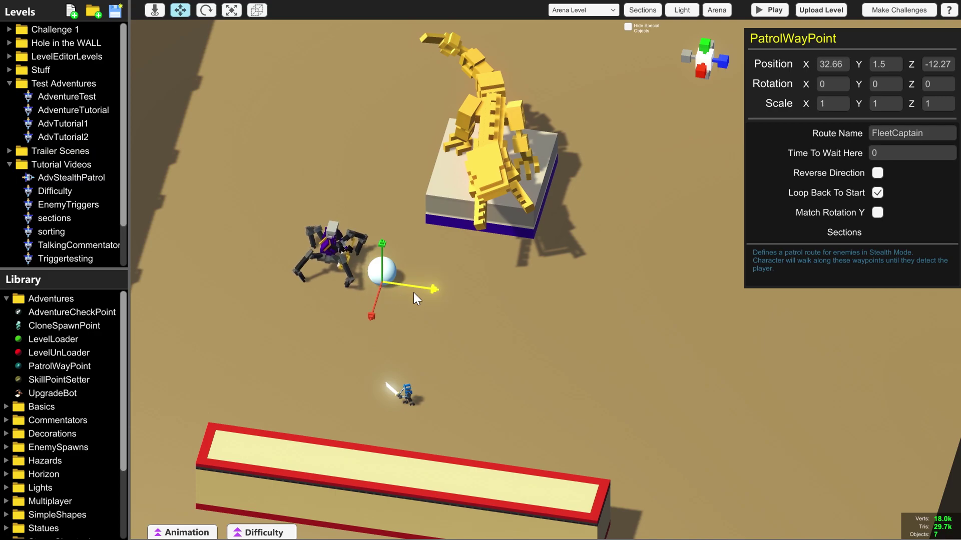
key(ctrl+d)
drag(427, 293, 604, 303)
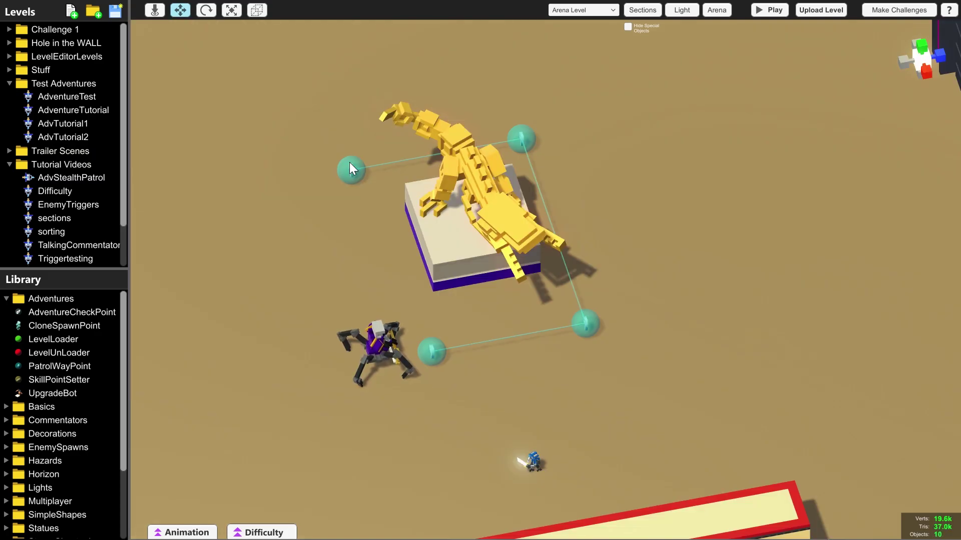
- Check the route name and settings of each waypoint in the patrol route around the statue
click(350, 162)
click(513, 136)
click(571, 330)
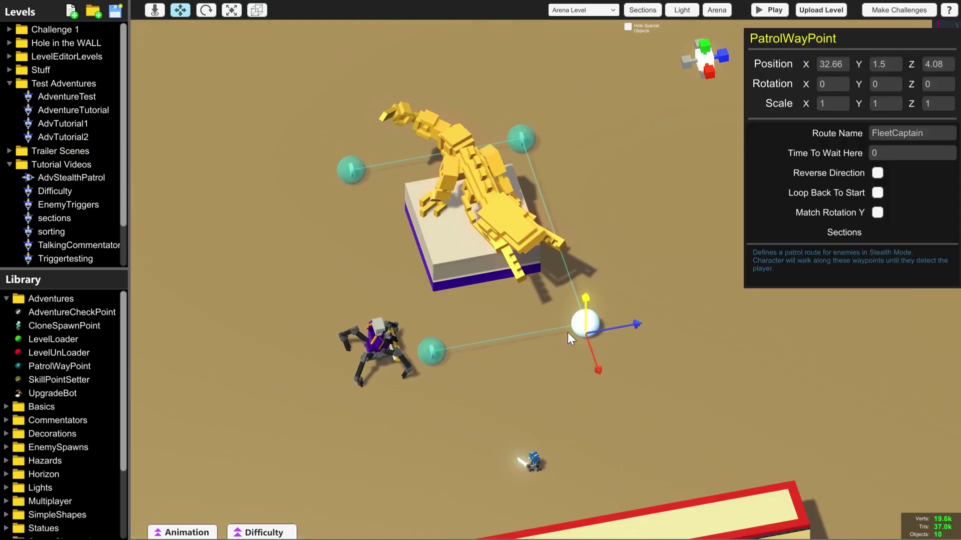
click(457, 217)
click(528, 379)
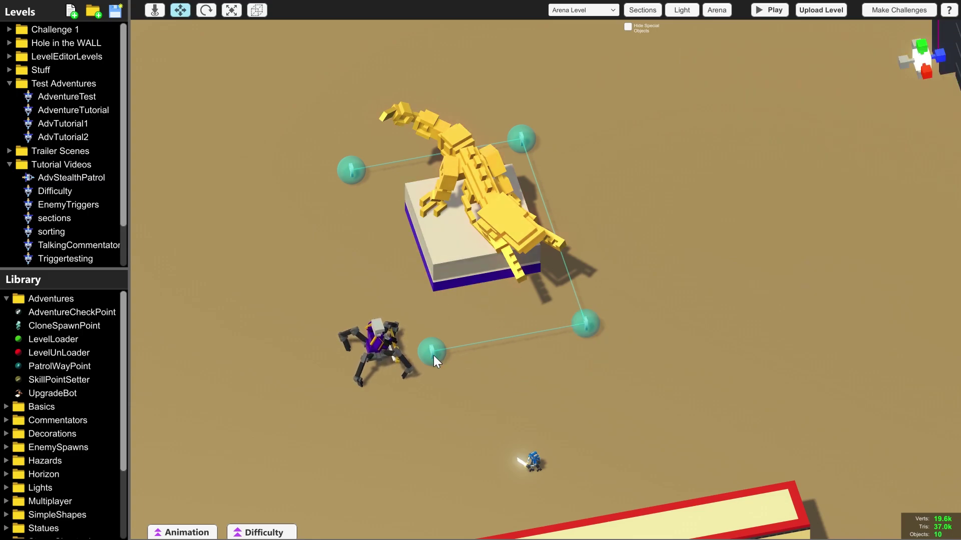
click(434, 355)
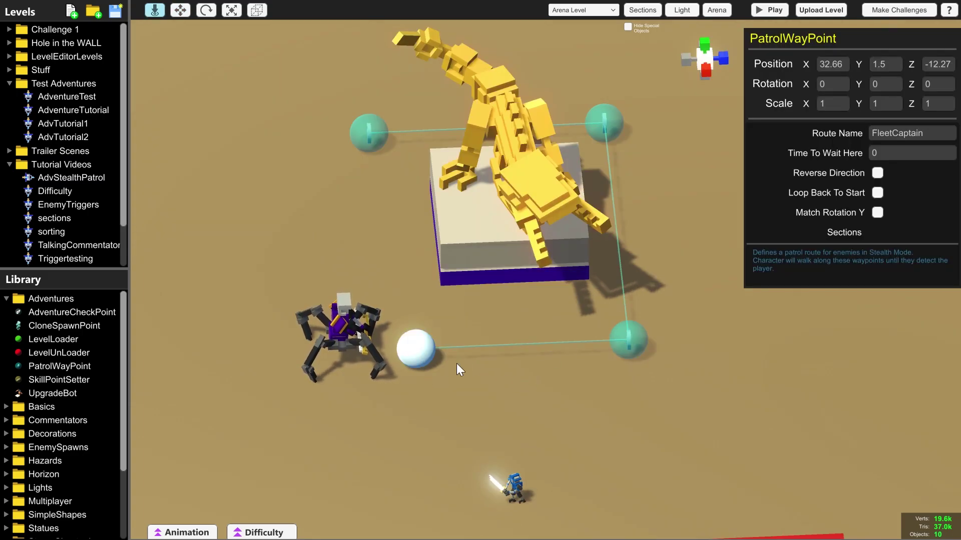
- Enable Loop Back To Start on the route's last waypoint, at about X 5.67, Z -14.02
click(369, 140)
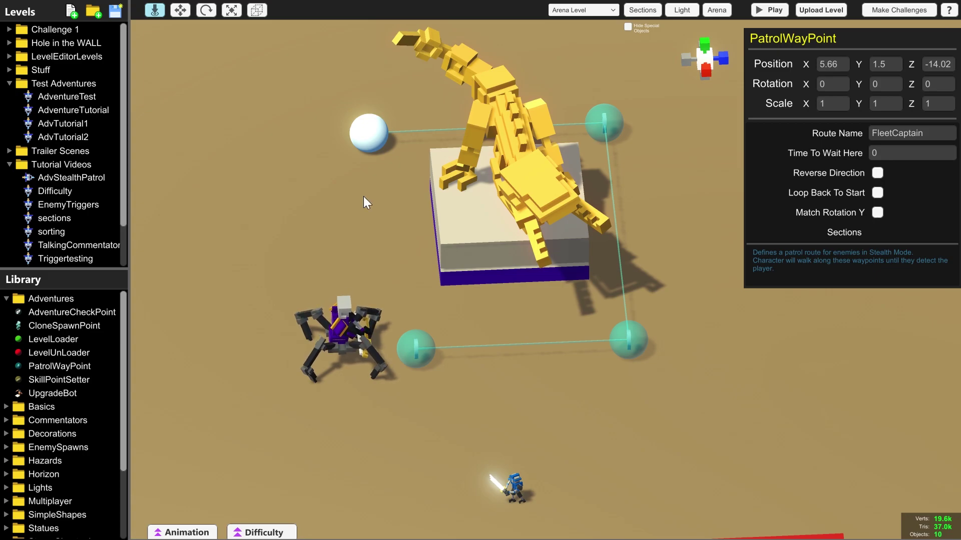
click(377, 130)
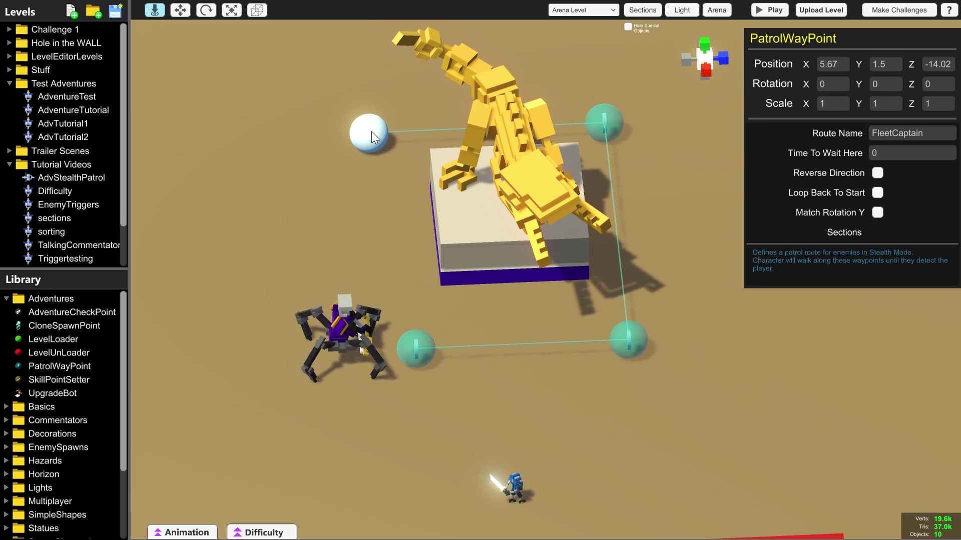
click(878, 193)
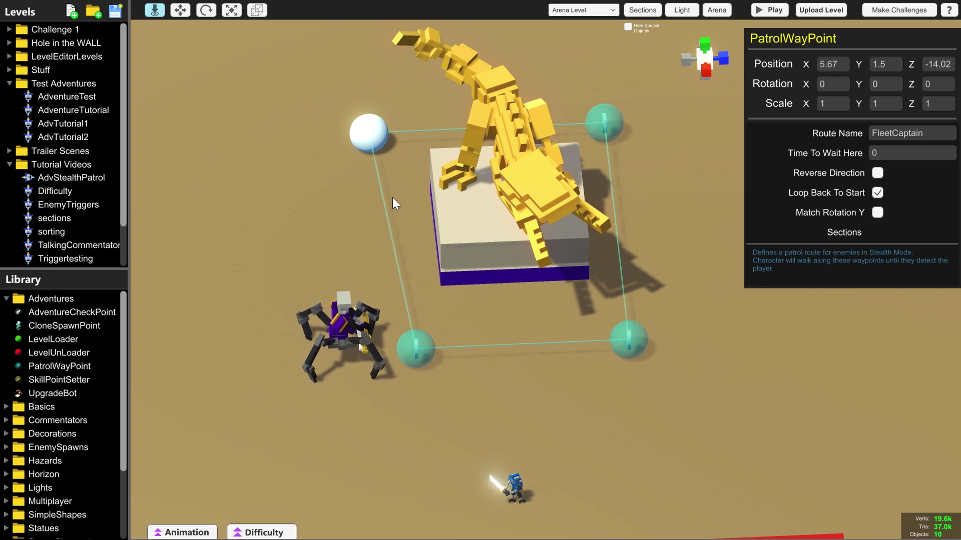
- Copy the route name FleetCaptain from the first waypoint into the captain's Patrol Route Name and move the captain closer to that waypoint
click(343, 324)
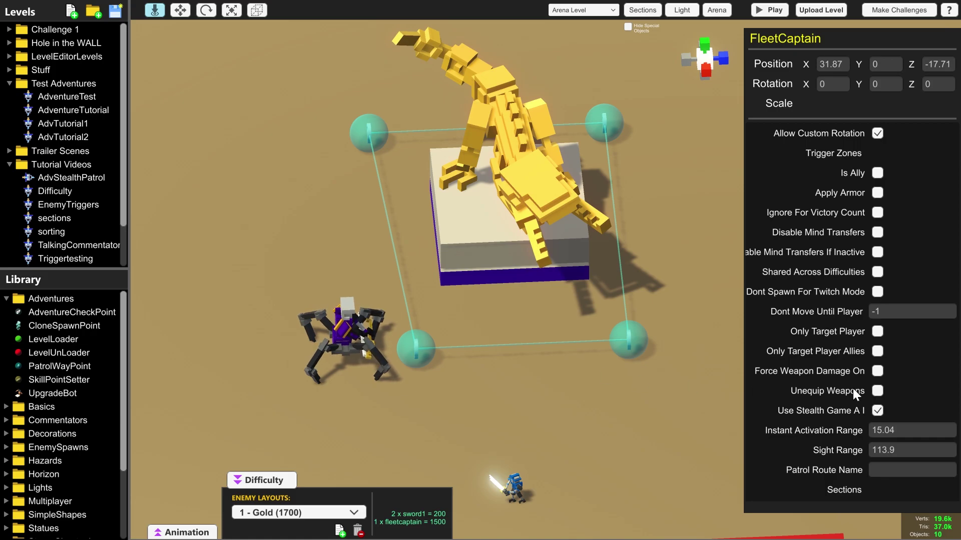
click(873, 469)
click(416, 348)
click(899, 132)
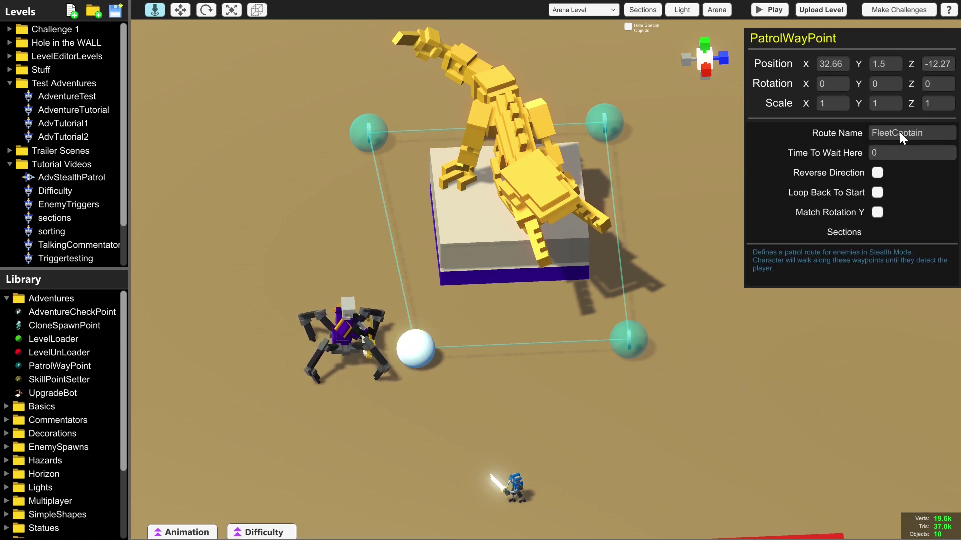
click(921, 135)
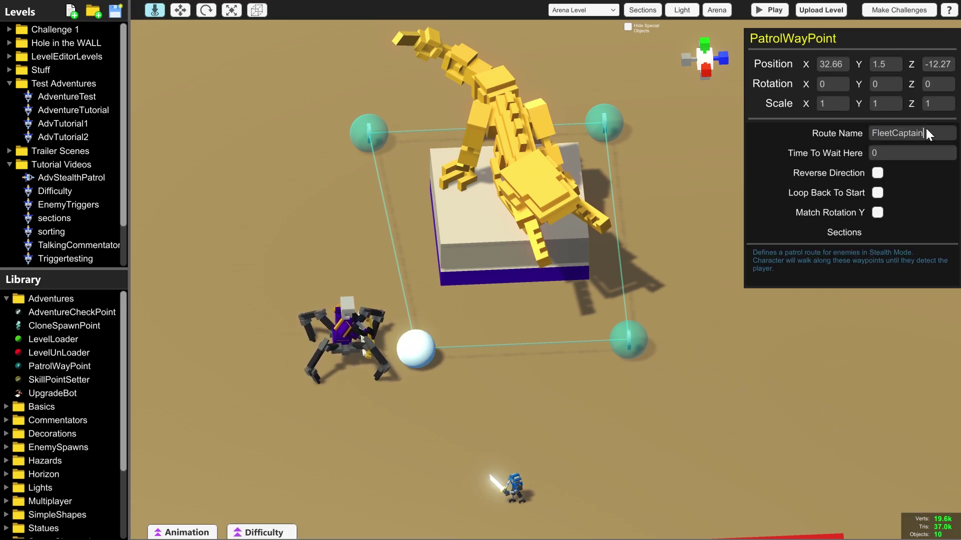
drag(895, 133, 871, 133)
key(ctrl+c)
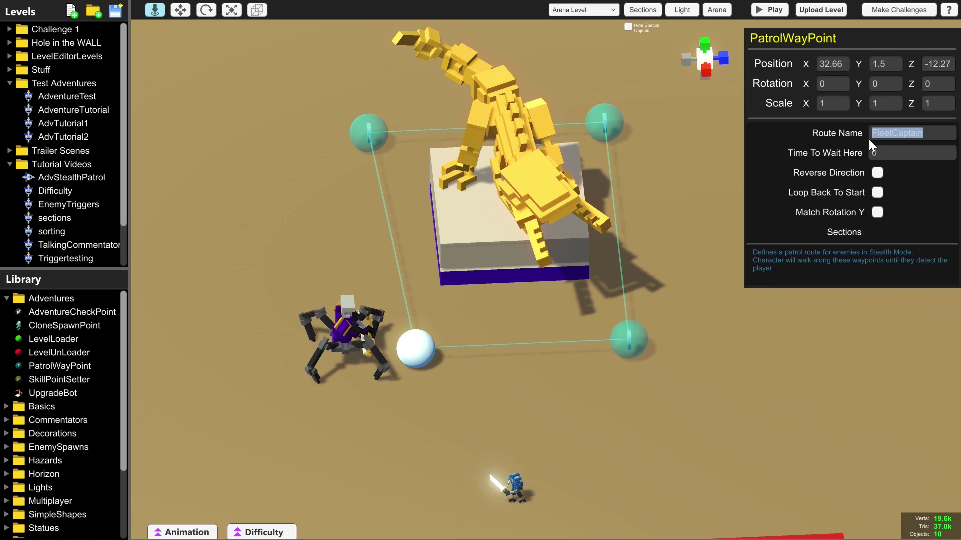
click(350, 335)
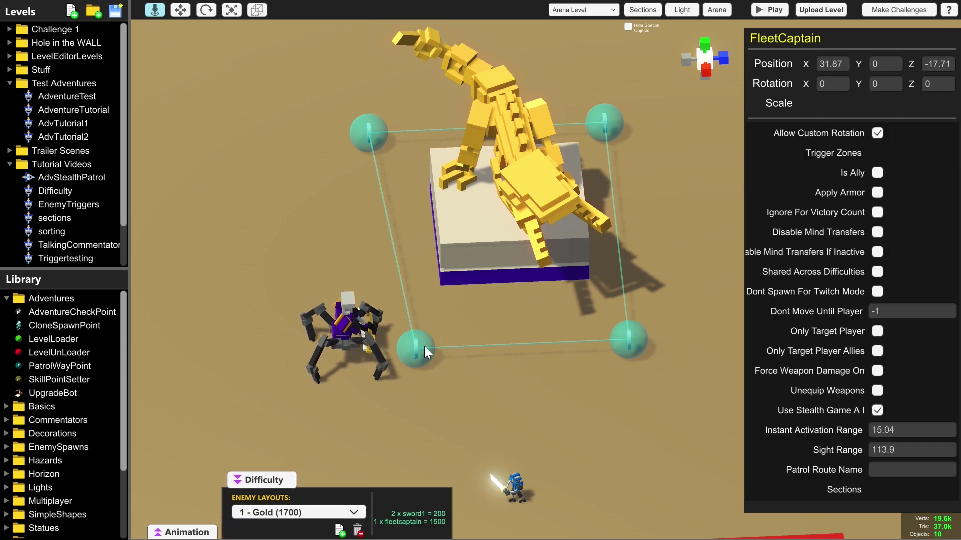
click(885, 470)
key(ctrl+v)
drag(343, 336, 387, 325)
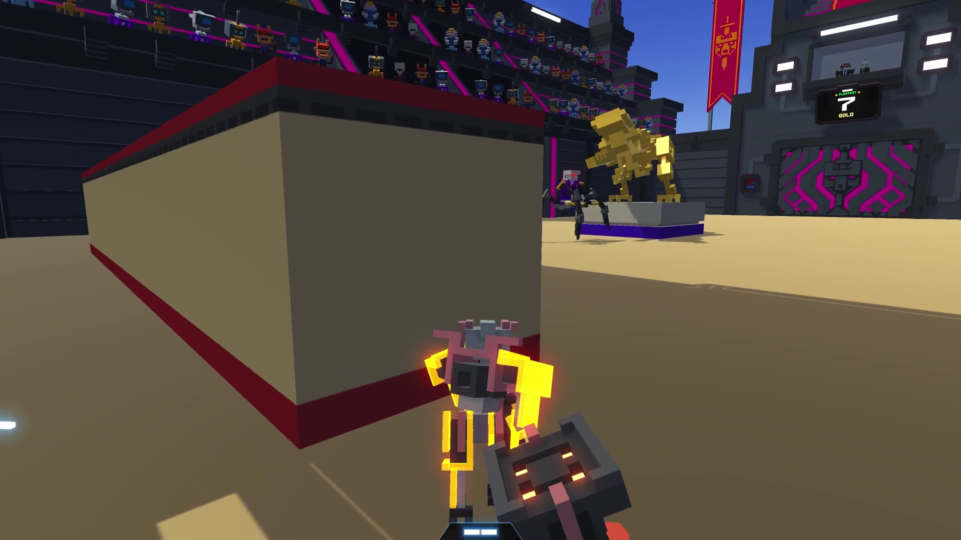
- Playtest the level by peeking around the block's corner to observe the FleetCaptain patrolling the statue
key(a)
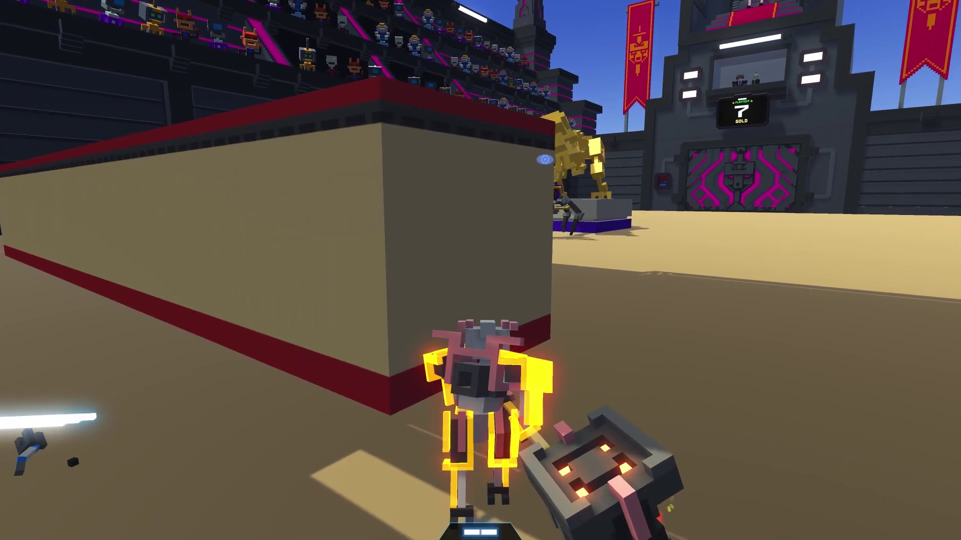
key(d)
key(a)
key(d)
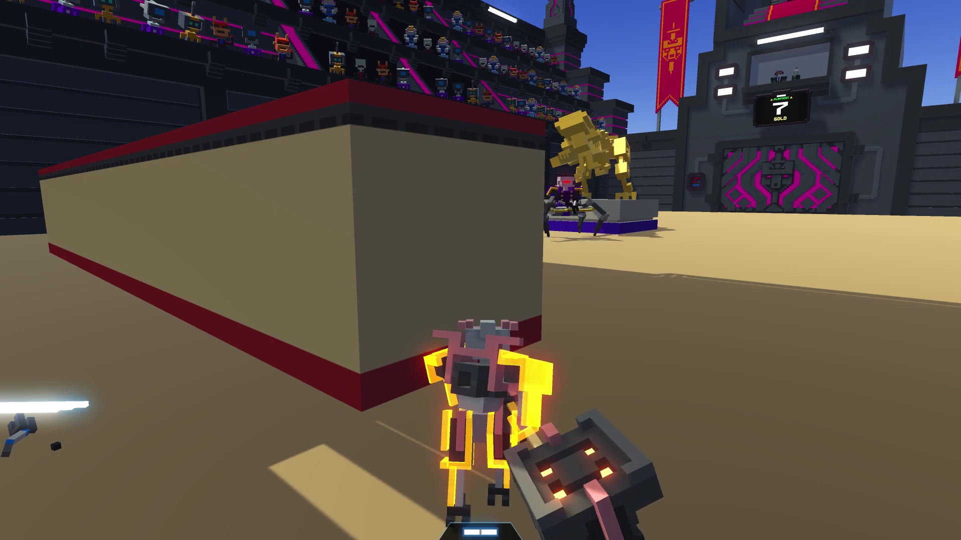
- Leave the block's cover and sneak around the statue's pedestal, staying out of the patrolling FleetCaptain's sight
key(w)
key(d)
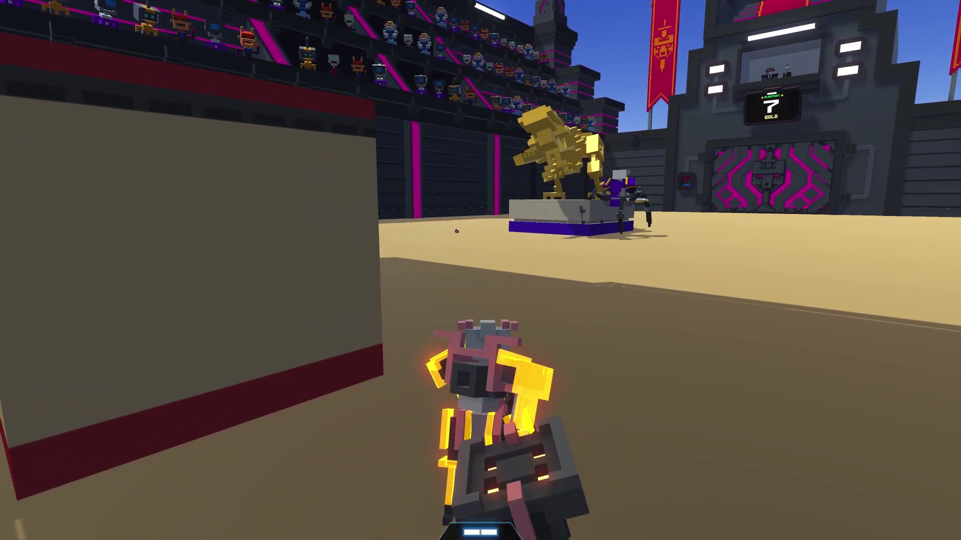
key(w)
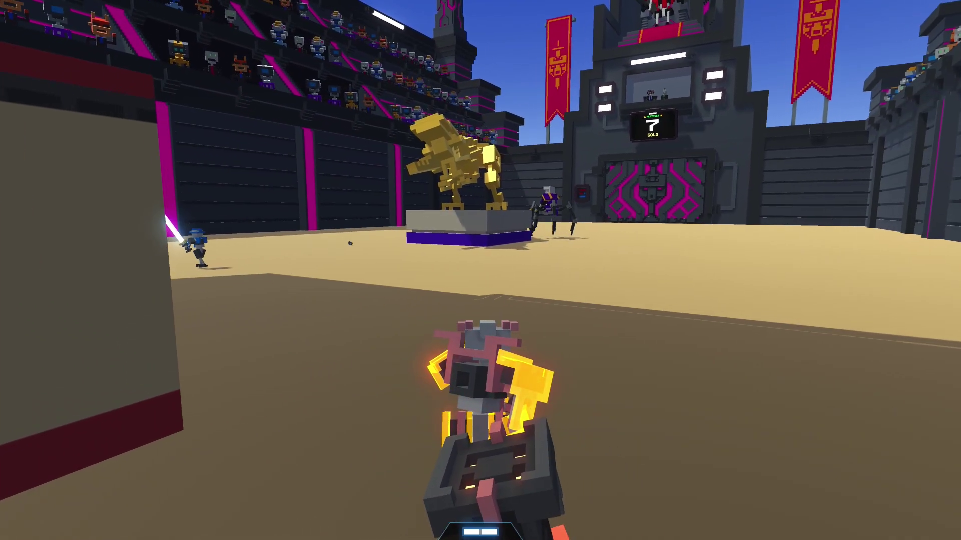
key(w)
key(w)
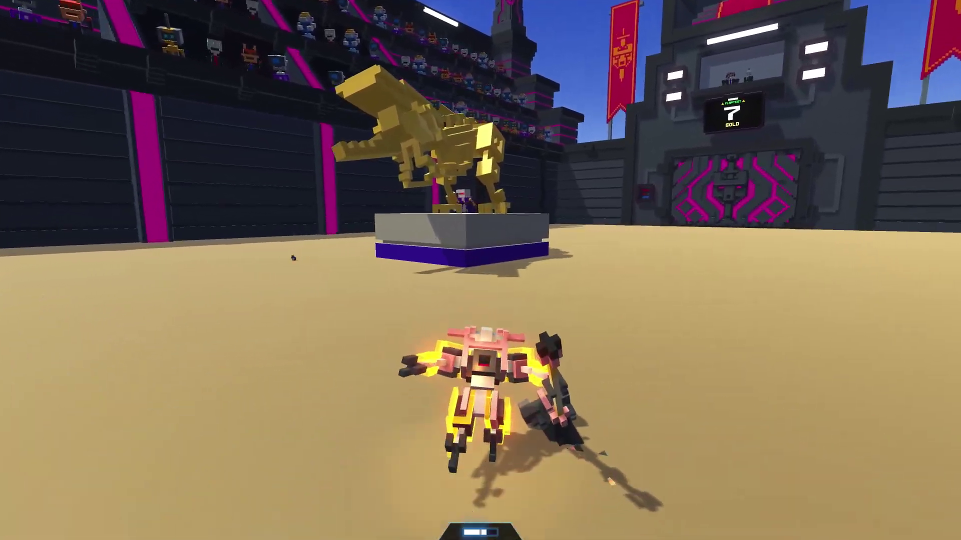
key(w)
key(d)
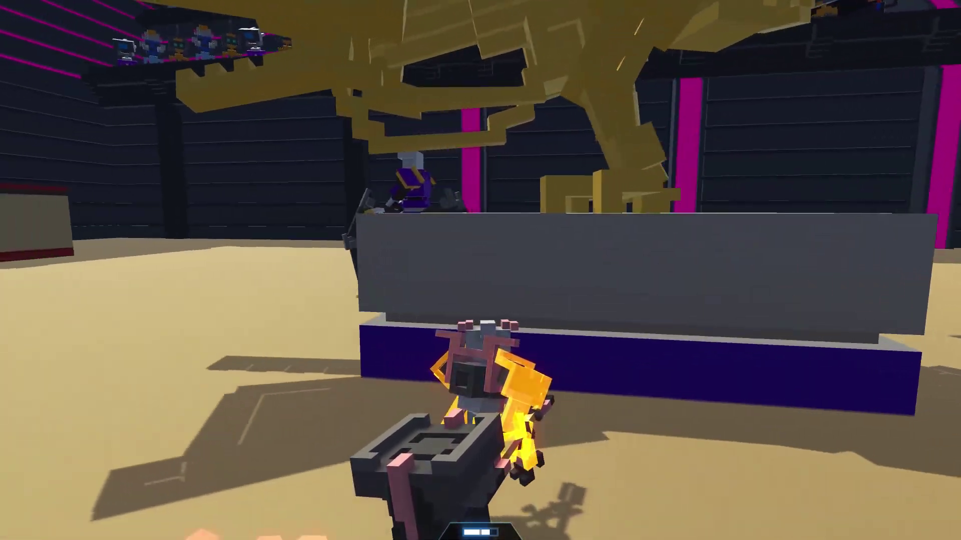
key(d)
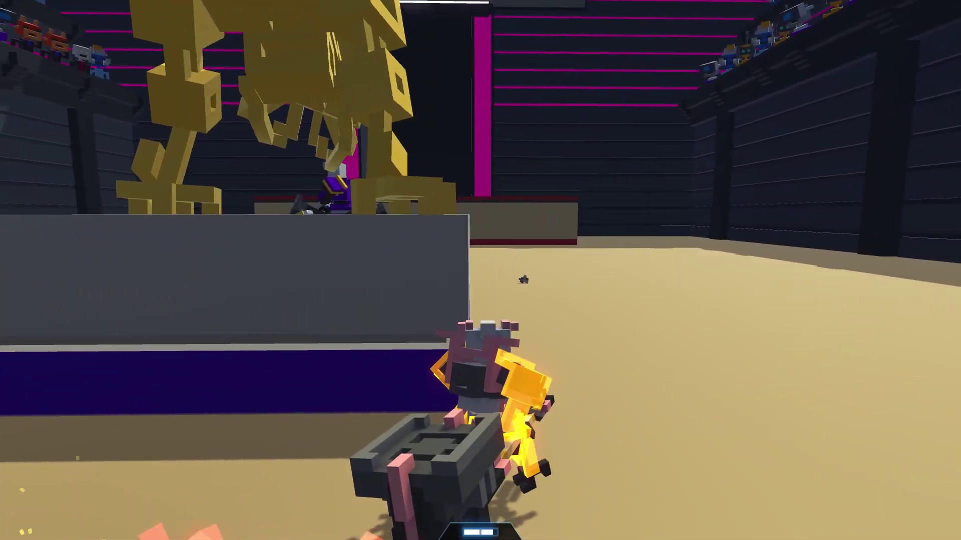
- Dash up behind the FleetCaptain beside the statue and strike it down with the hammer
key(w)
key(shift)
key(w)
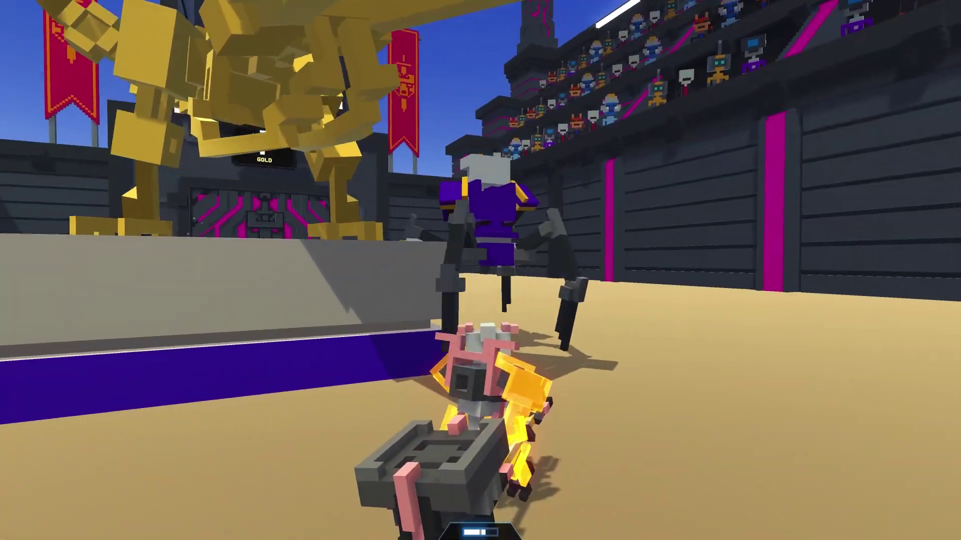
key(shift)
key(w)
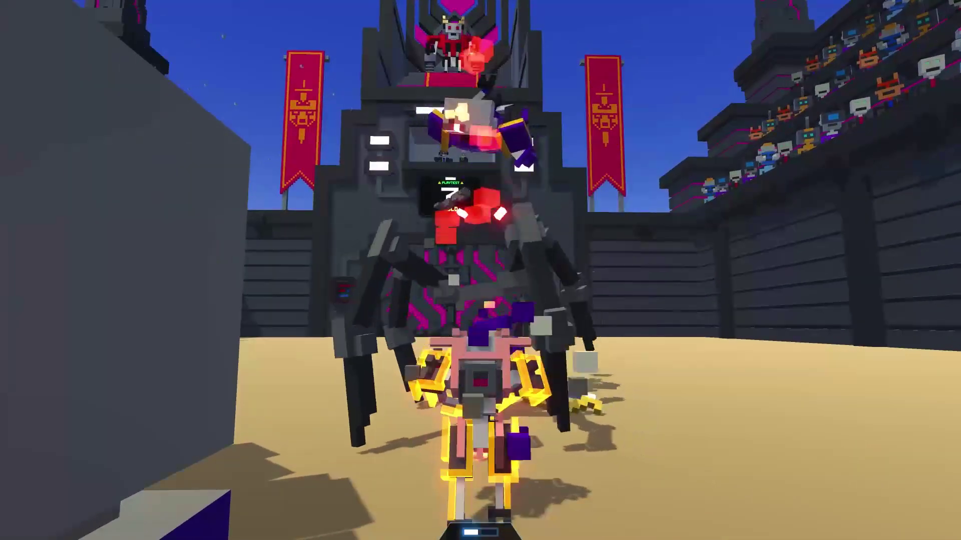
key(s)
key(w)
key(a)
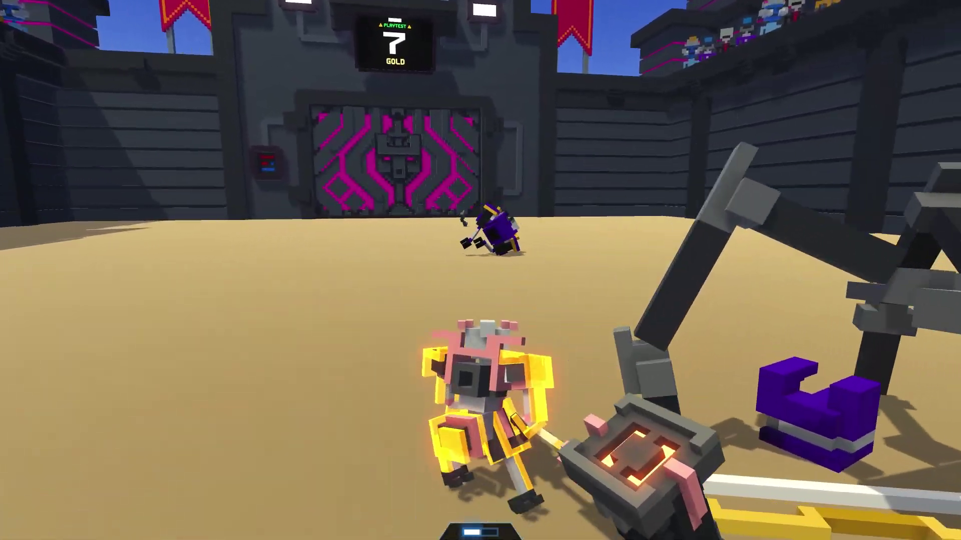
key(w)
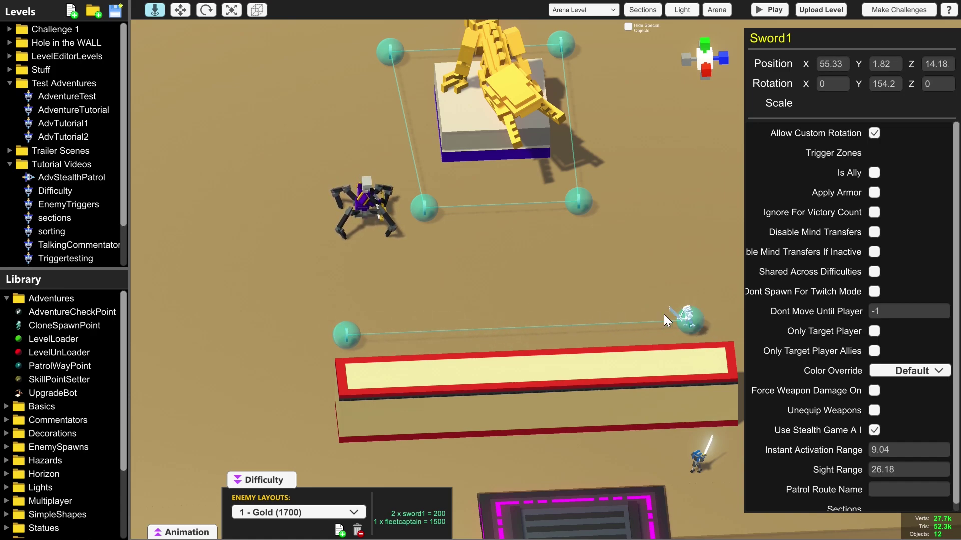
- Playtest the level with the sword, following the patrolling sword robot along the block and slashing at it from behind
click(291, 337)
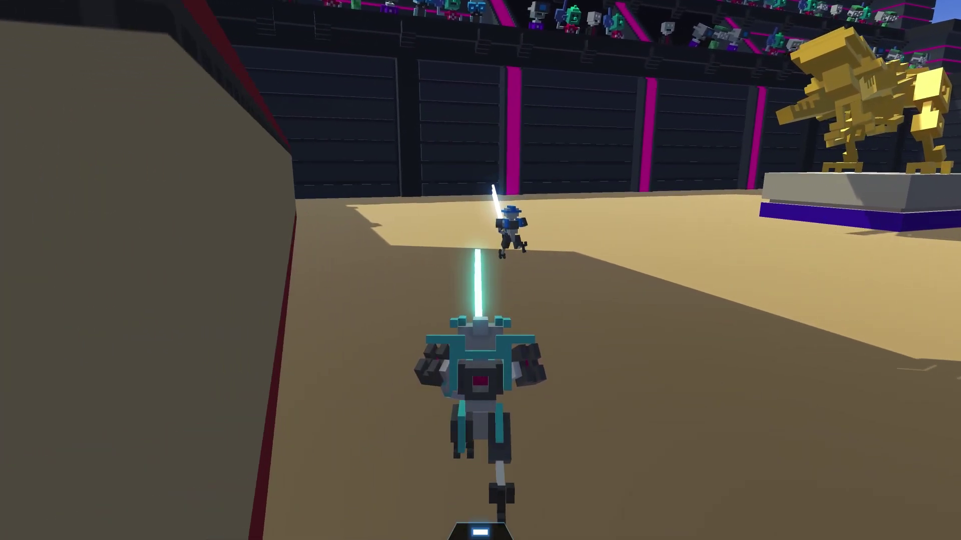
key(w)
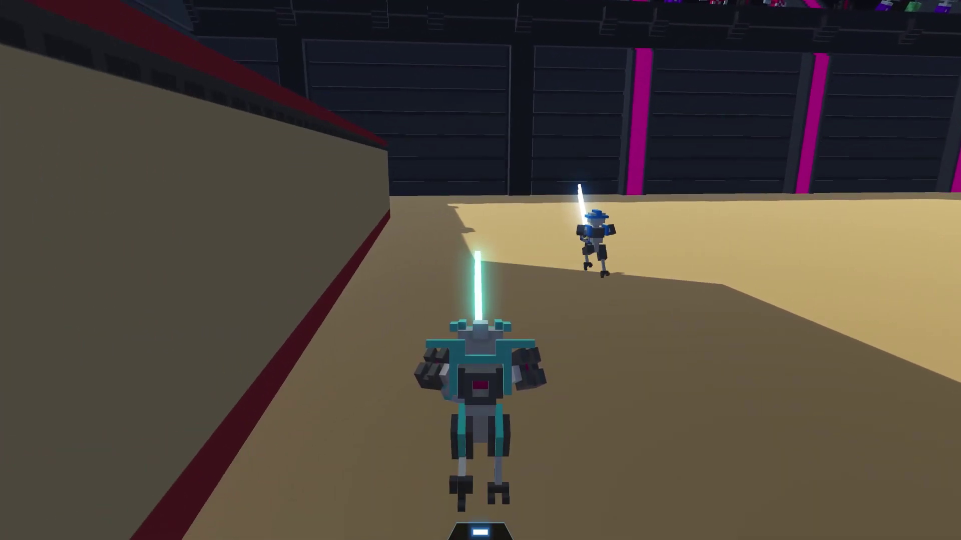
key(w)
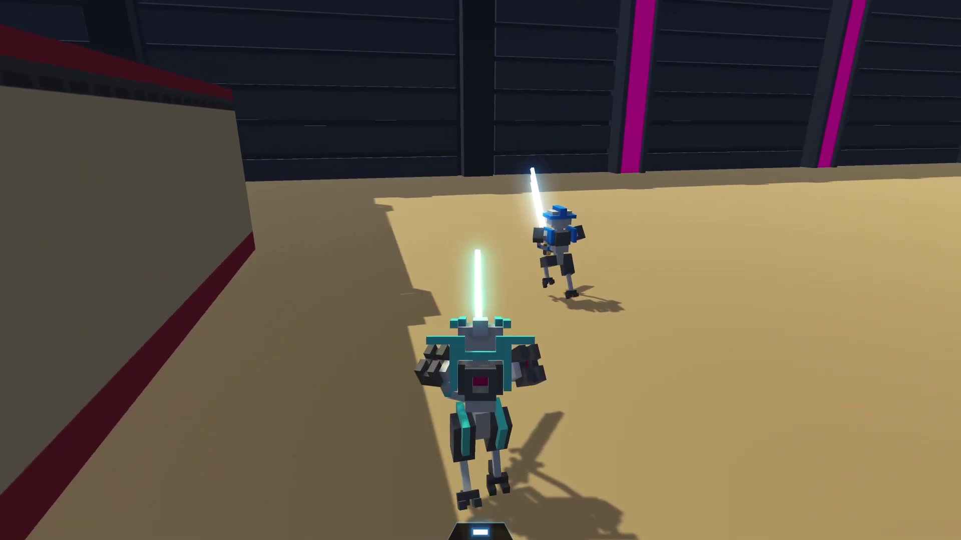
key(w)
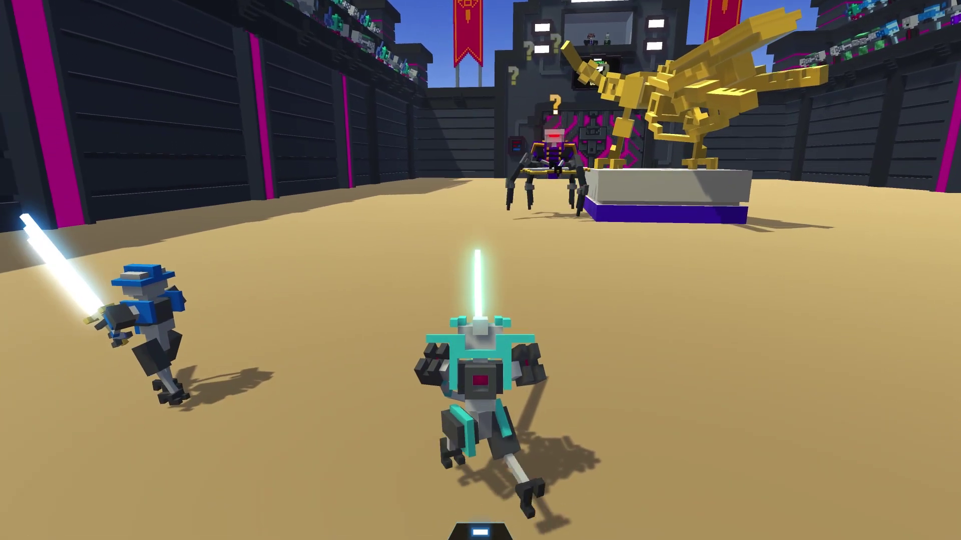
key(w)
click(481, 271)
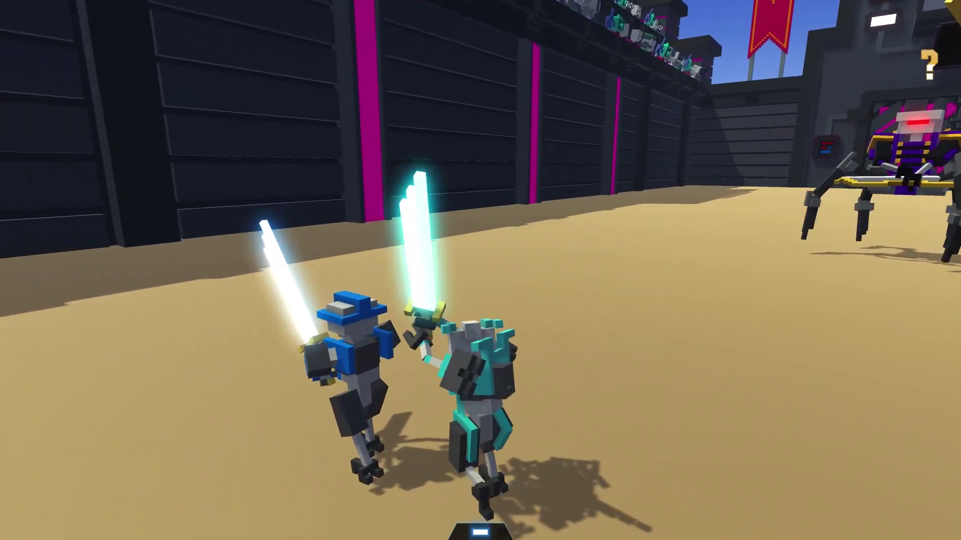
- Charge at the FleetCaptain near the statue and attack it with repeated sword slashes
key(w)
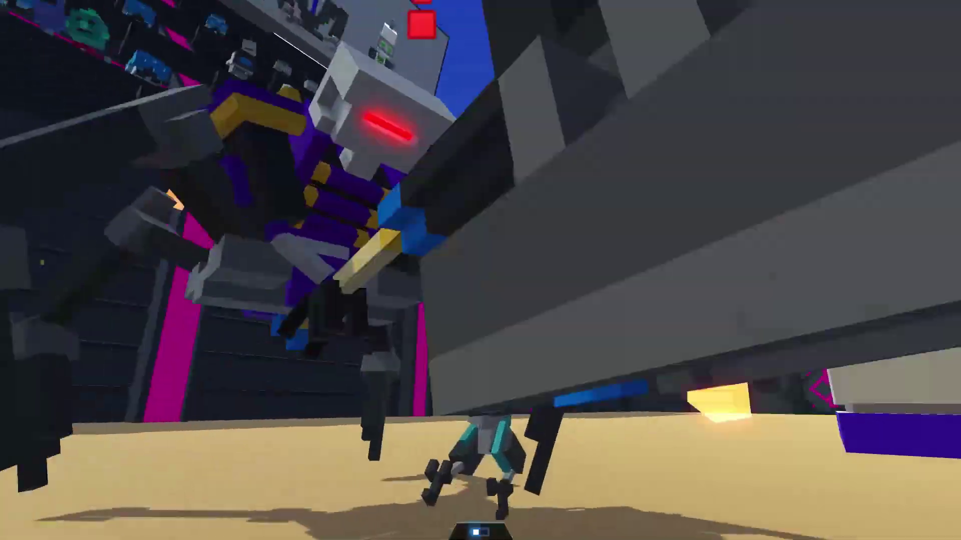
click(480, 271)
click(481, 270)
click(481, 270)
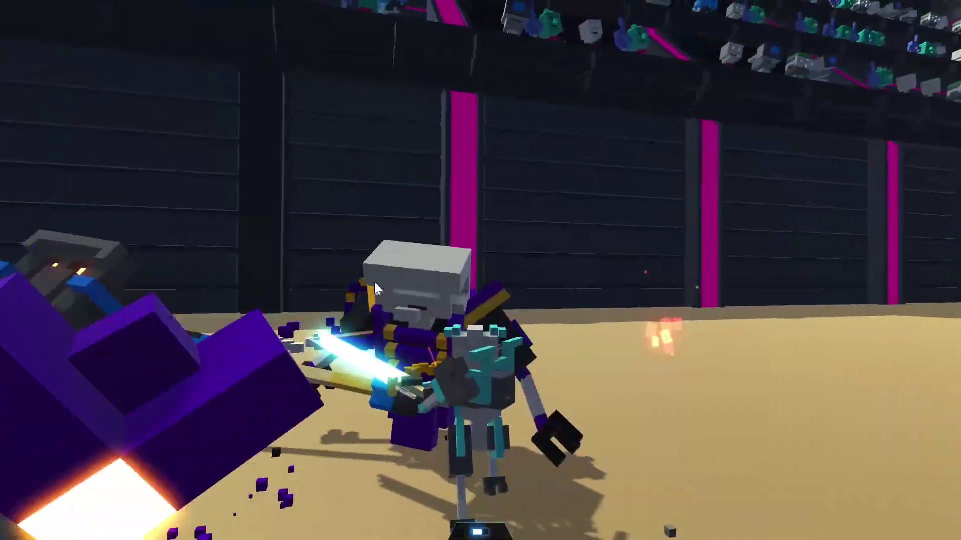